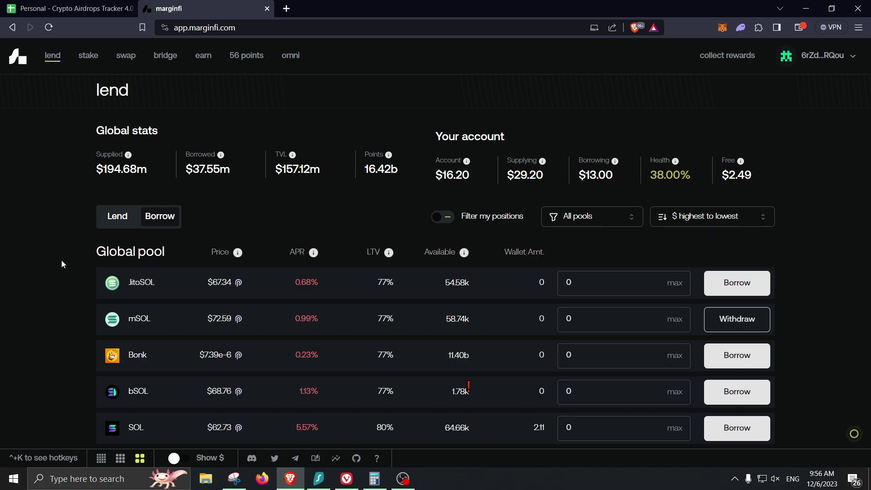
Review the account's lending, borrowing and referral points on the points page
click(246, 55)
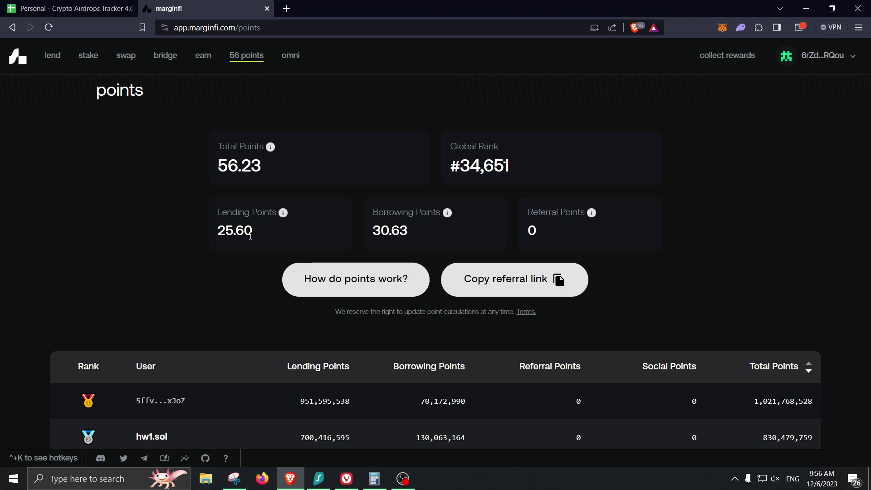
double_click(247, 233)
click(217, 284)
drag(536, 229, 525, 214)
click(543, 232)
Compare the account's points and global rank with the JitoSOL allocation tiers in Jito's airdrop post on X
click(347, 484)
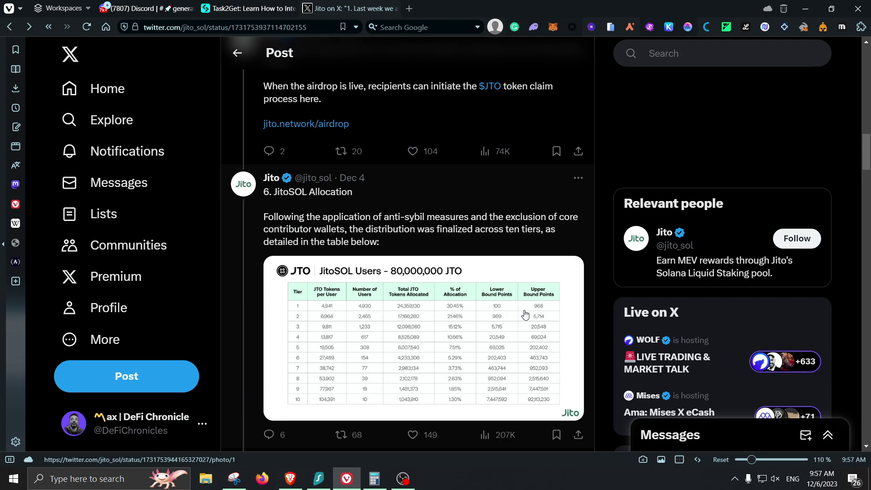
click(291, 479)
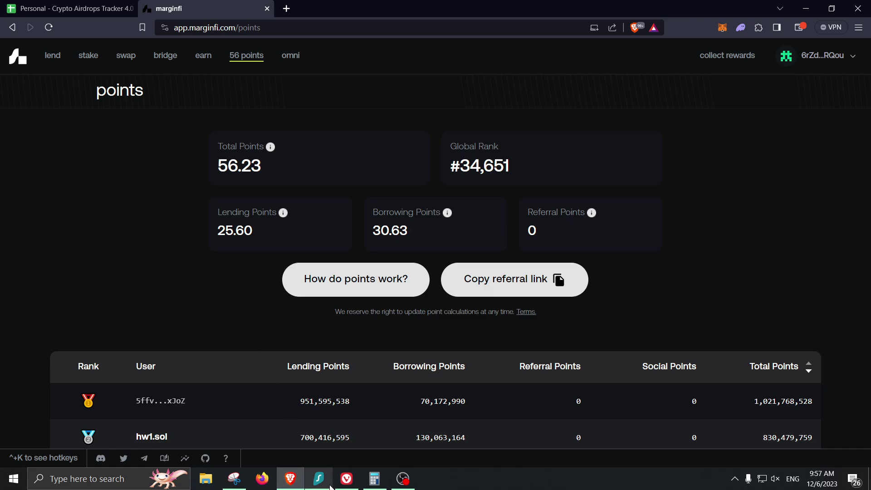
click(347, 480)
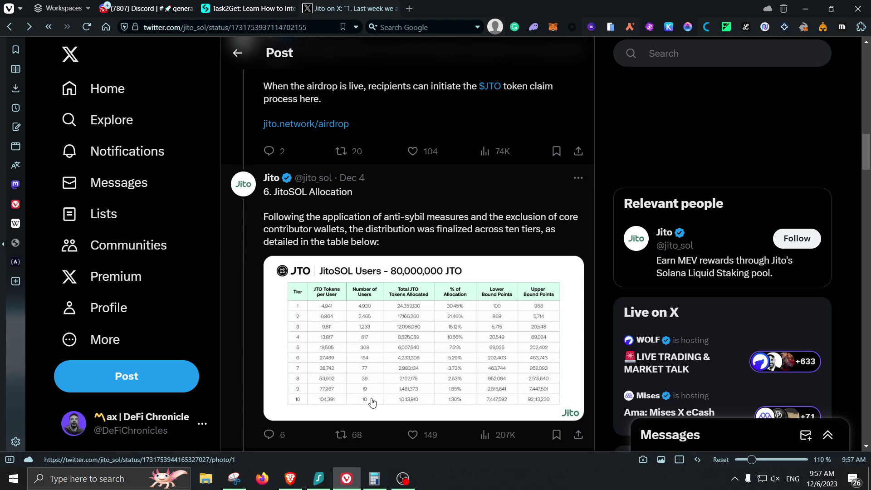
click(291, 478)
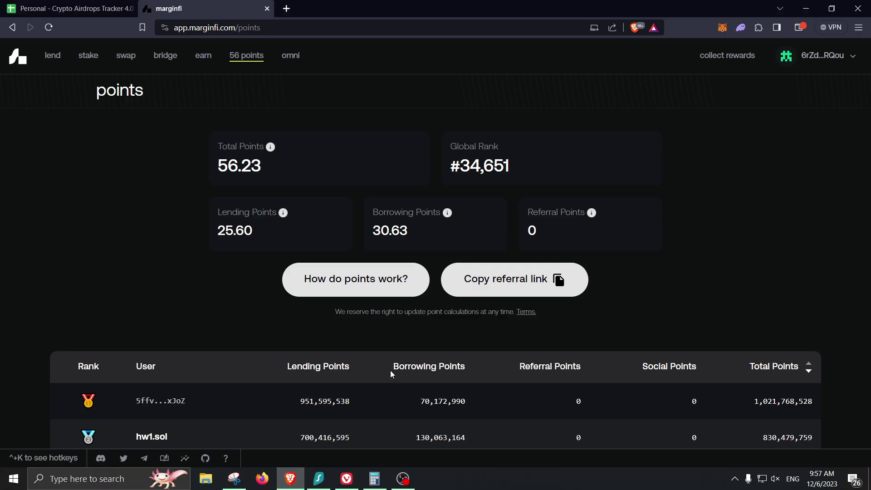
double_click(484, 165)
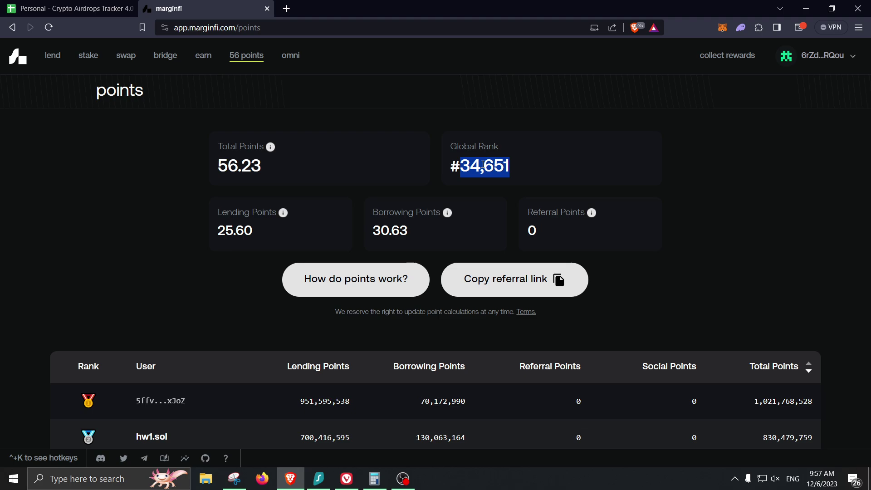
click(514, 169)
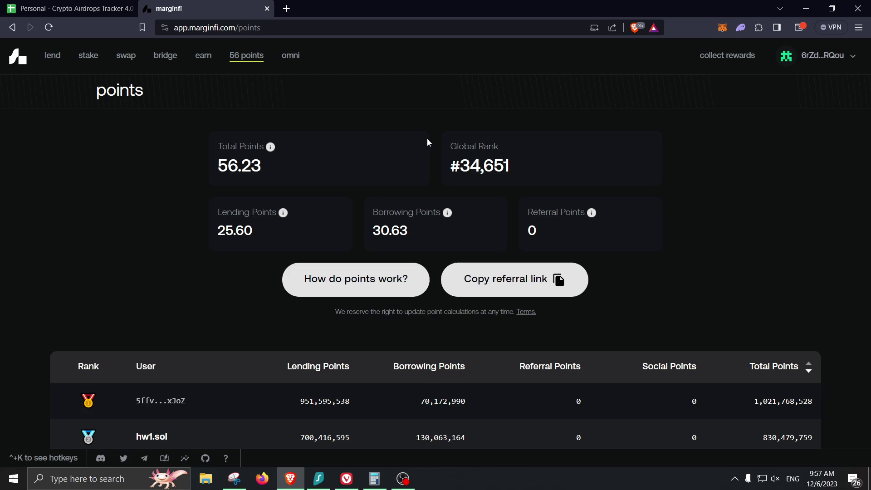
Look over the LST staking page and examine the LST row among the Global pool's lending assets
click(58, 60)
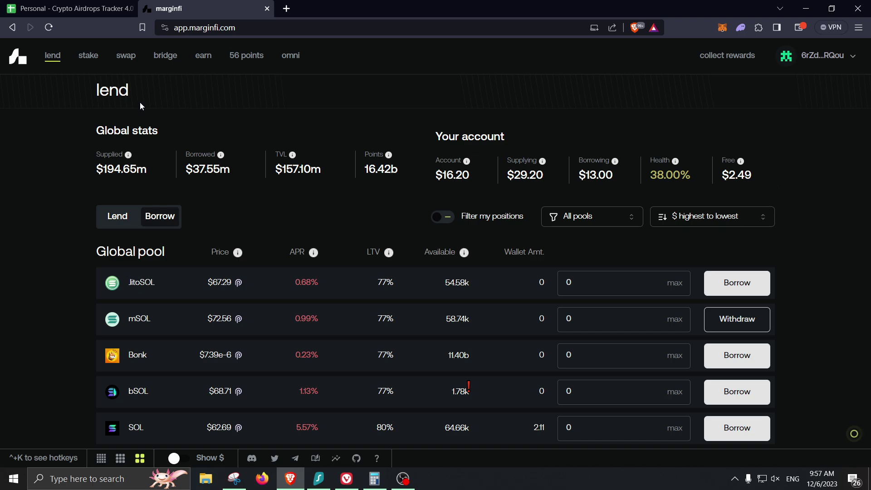
click(89, 58)
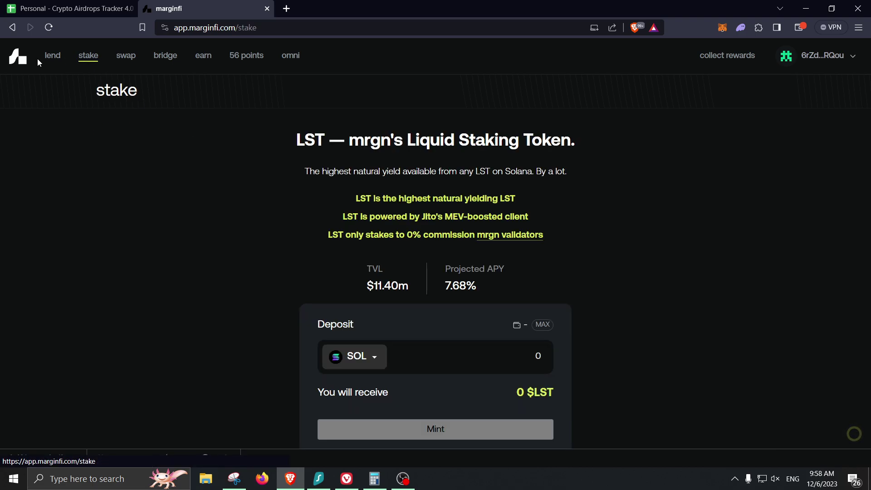
click(53, 60)
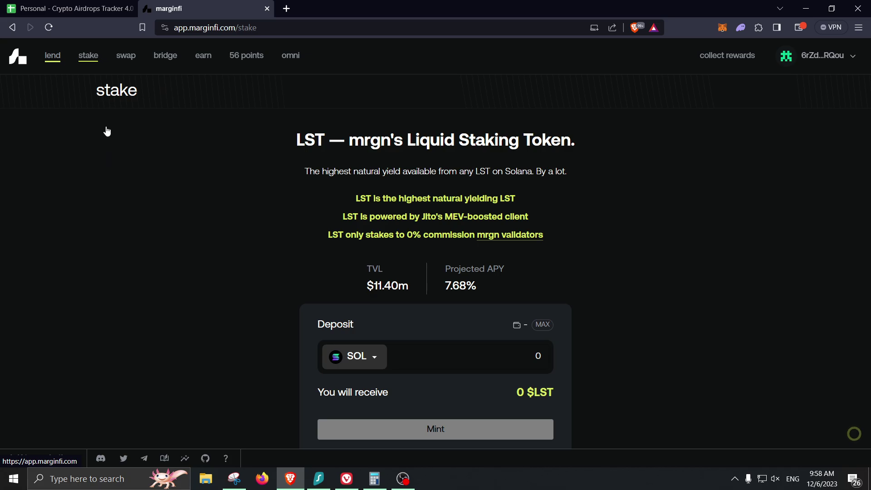
click(47, 61)
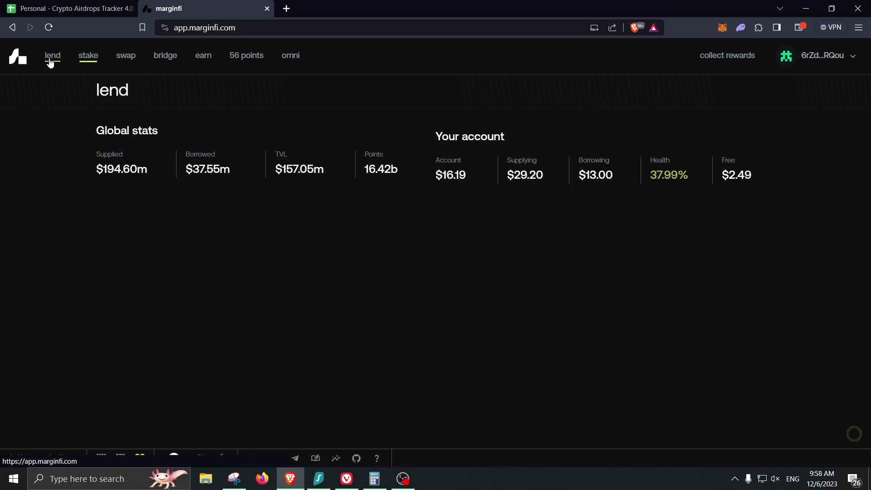
scroll(292, 236, down, 3)
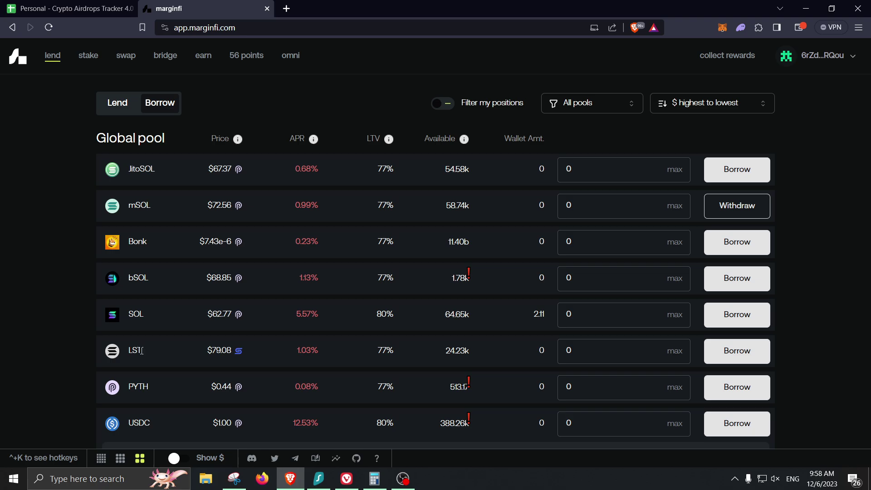
click(117, 111)
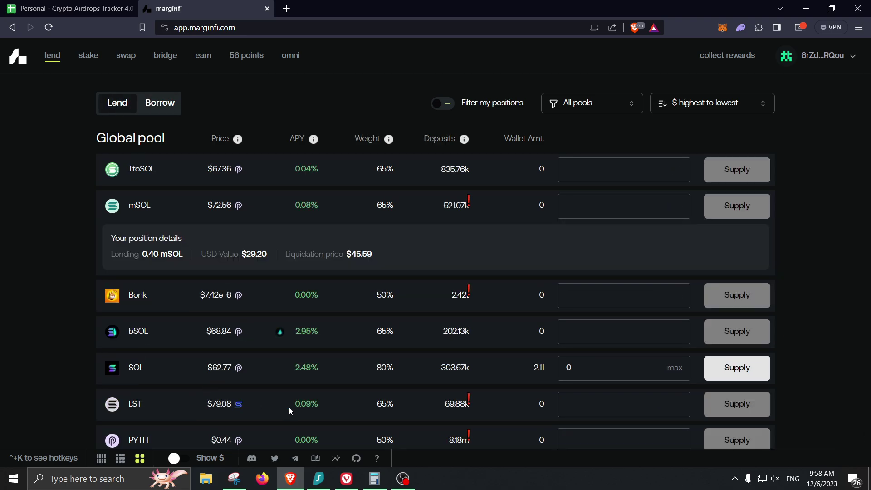
mouse_move(464, 404)
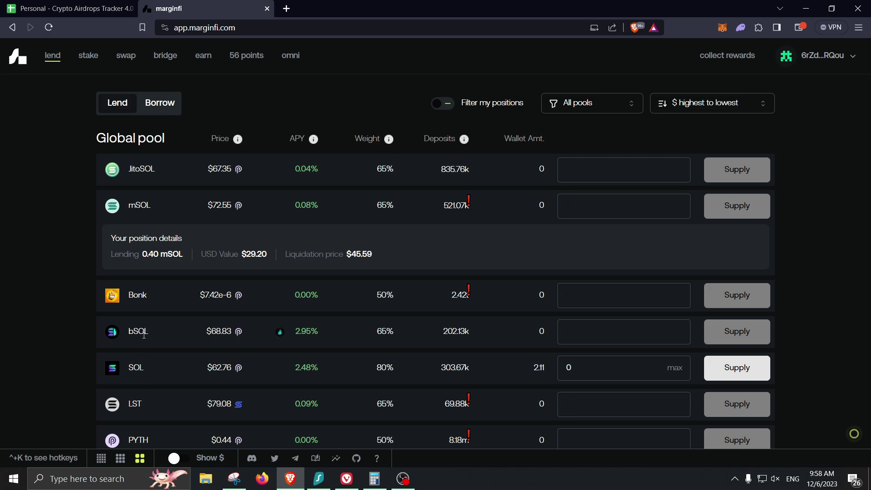
Stake 1 SOL to mint LST and approve the transaction in the Phantom wallet
click(91, 61)
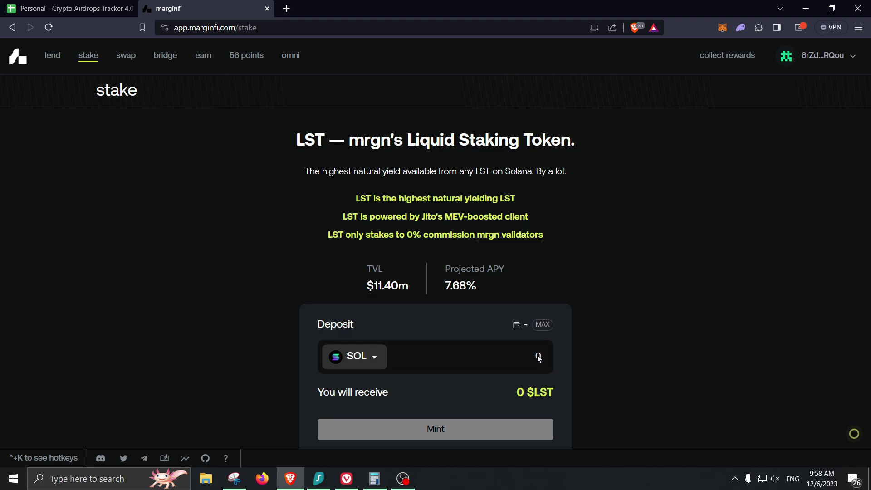
double_click(538, 356)
text(1)
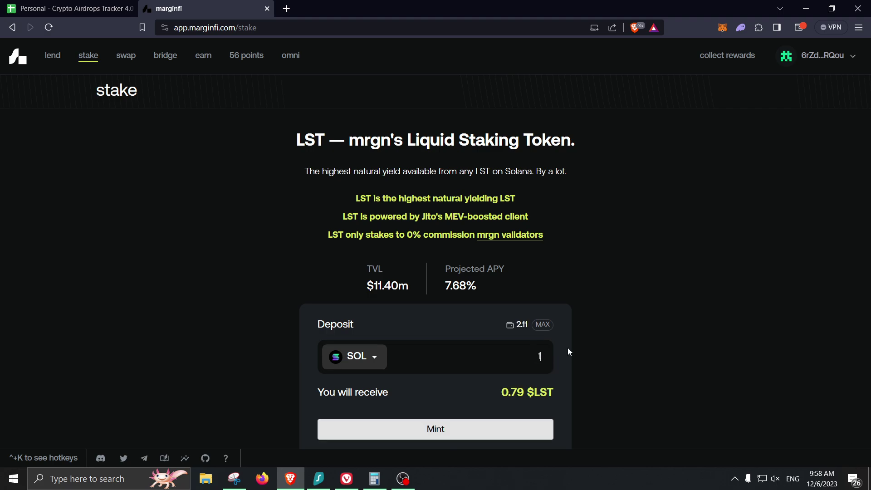
click(508, 429)
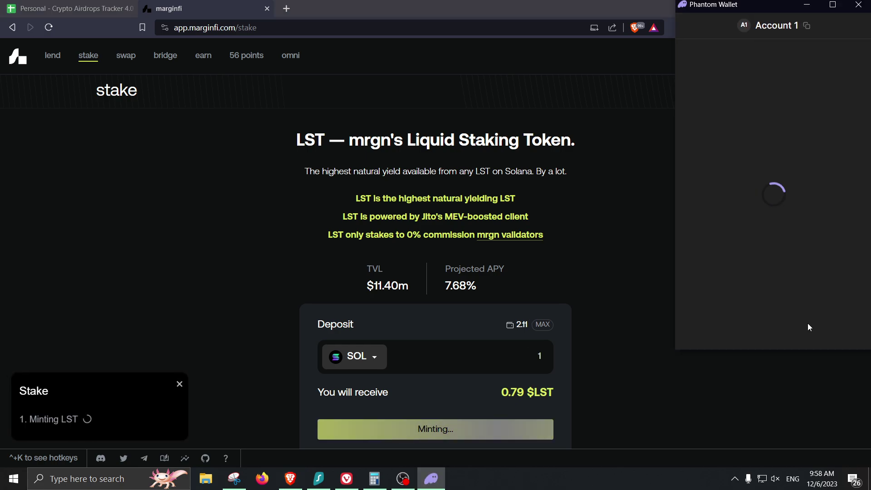
click(815, 330)
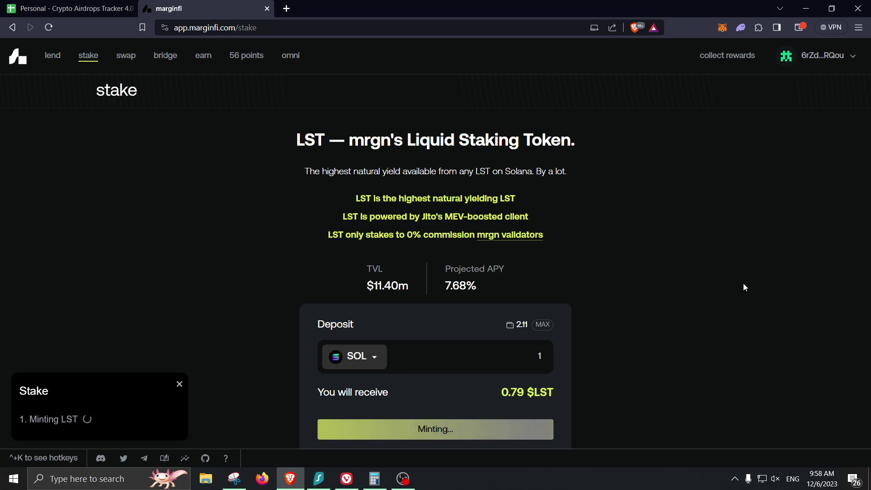
Supply the maximum wallet amount of 0.793633942 LST to the Global pool and approve the deposit in Phantom
click(52, 55)
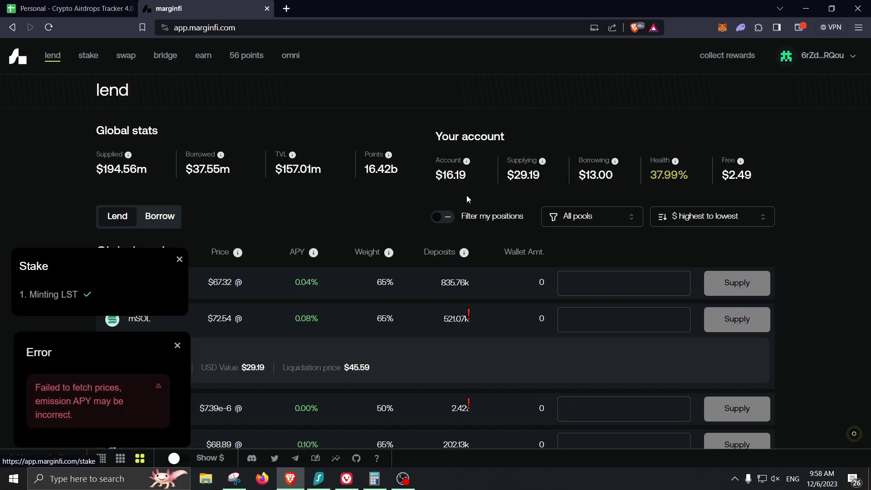
scroll(467, 200, down, 1)
scroll(466, 205, down, 2)
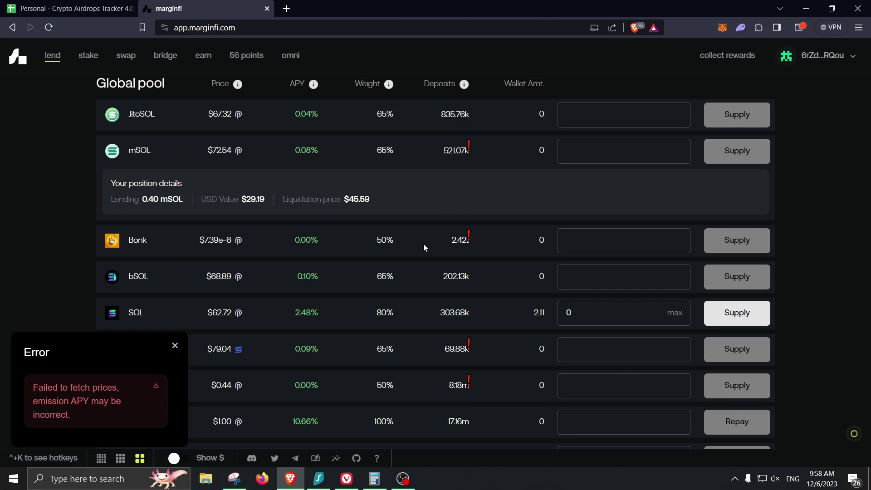
scroll(175, 346, down, 2)
click(175, 346)
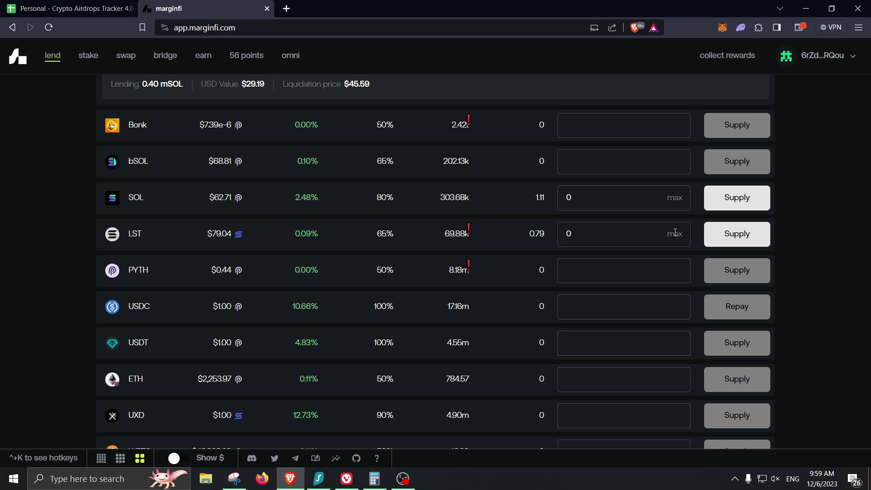
click(675, 235)
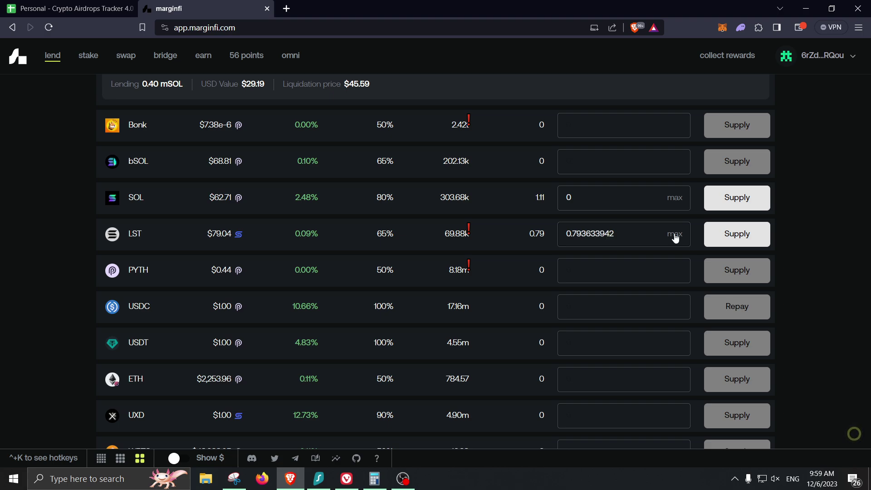
click(713, 238)
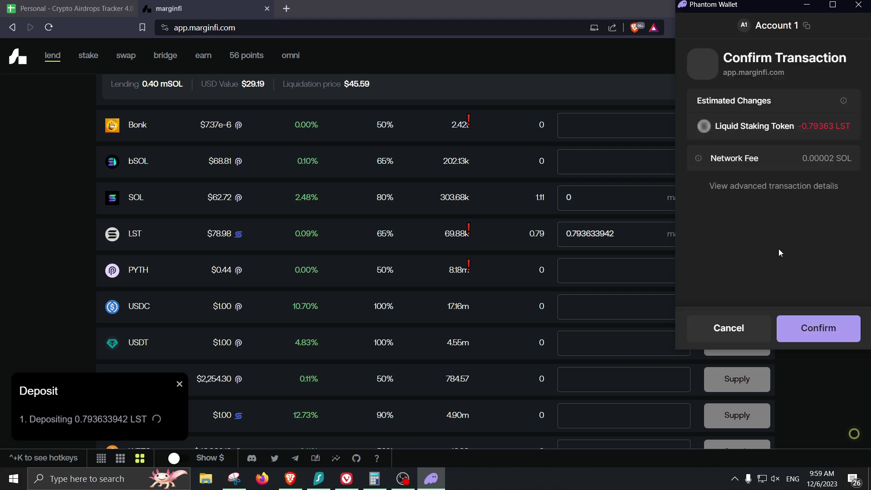
click(809, 338)
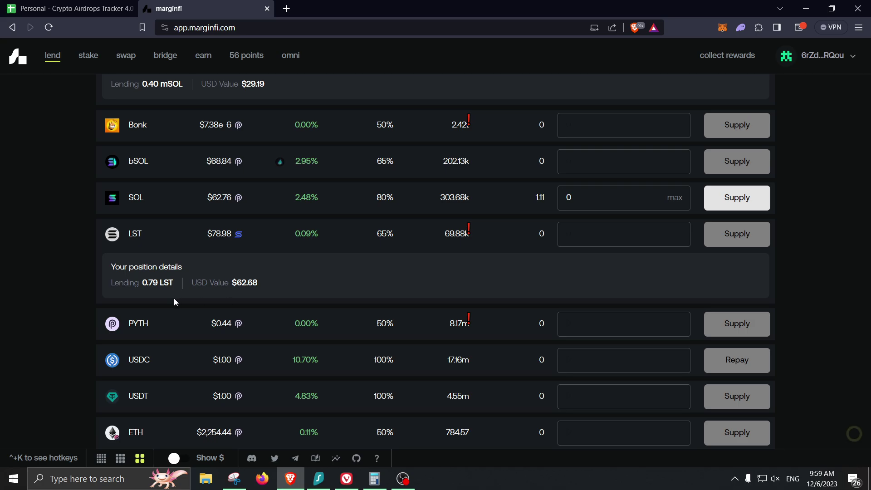
Borrow 0.5 SOL from the Global pool against the supplied collateral and approve the transaction in Phantom
scroll(80, 343, up, 2)
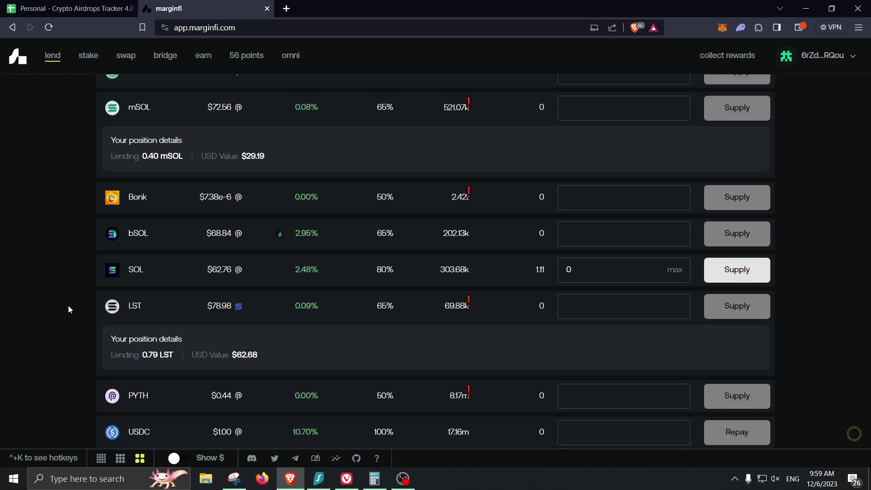
scroll(69, 309, up, 5)
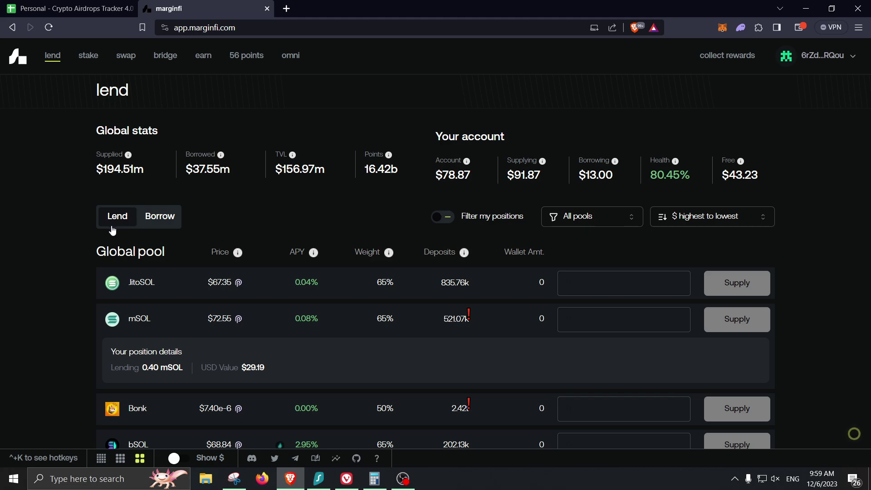
click(161, 221)
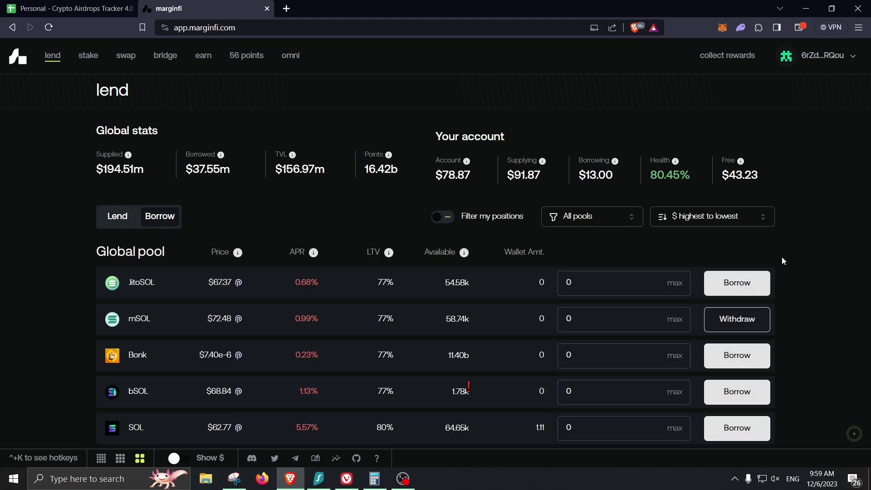
scroll(783, 257, down, 1)
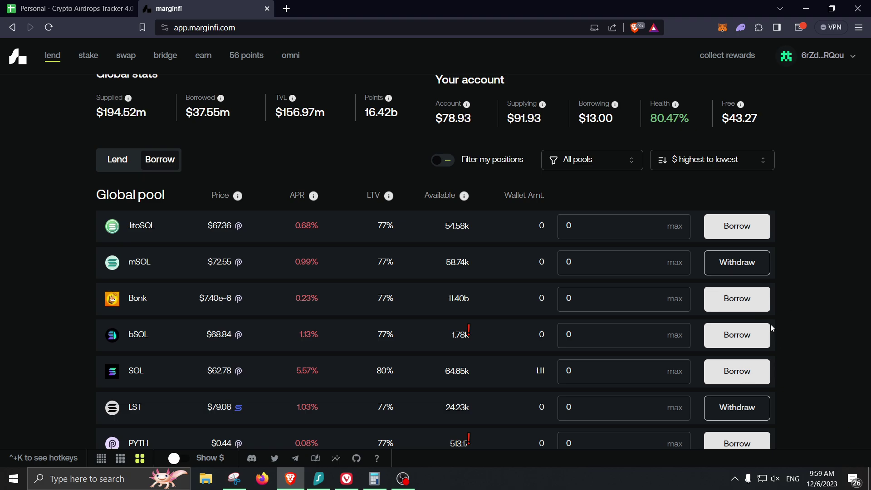
click(683, 378)
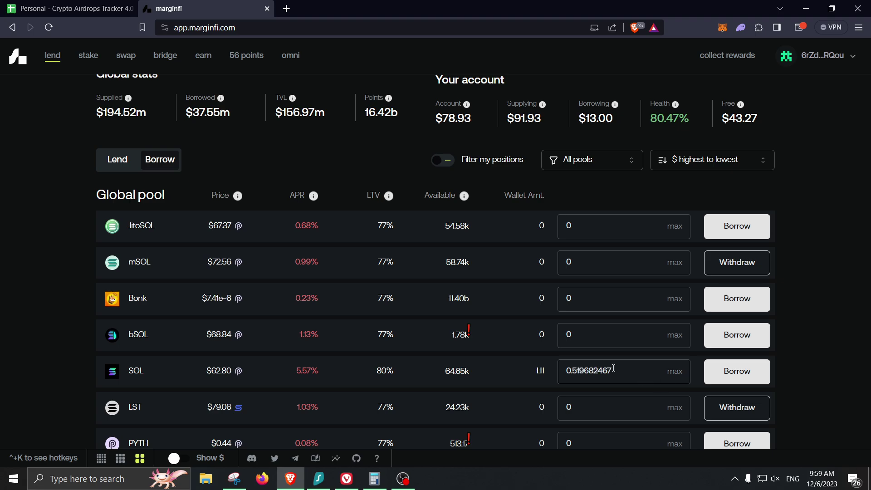
drag(639, 379, 578, 369)
key(BackSpace)
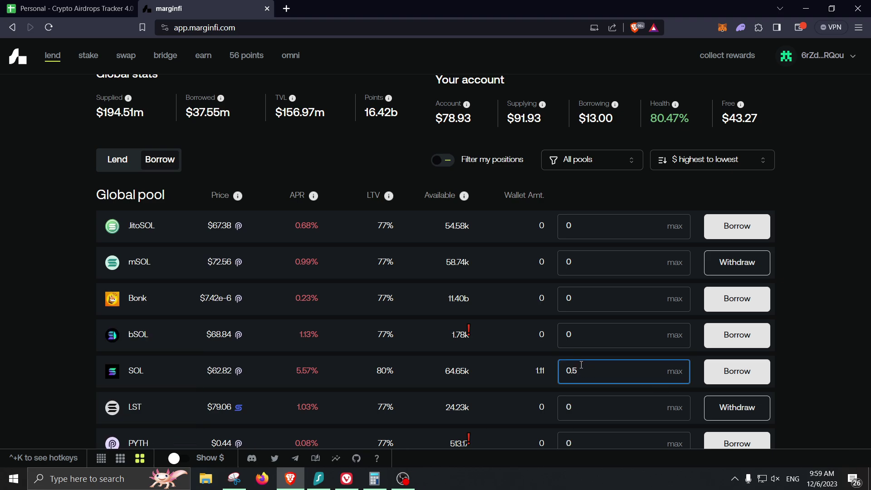
click(736, 374)
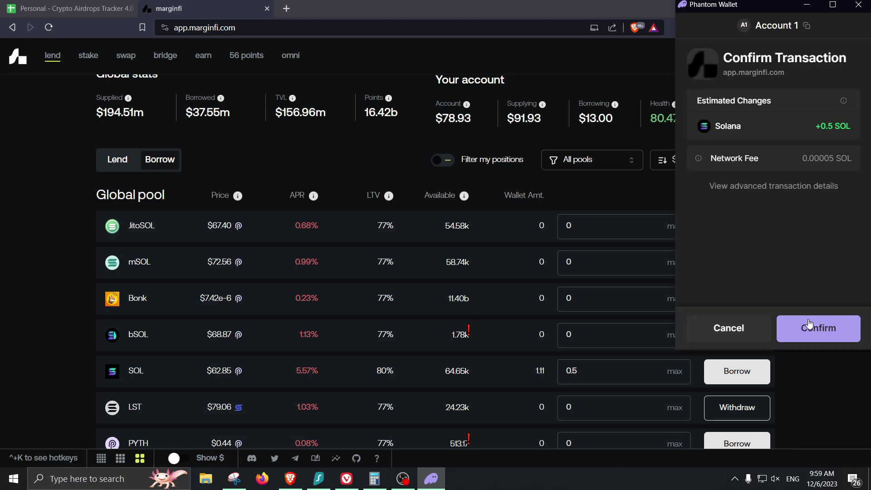
click(806, 330)
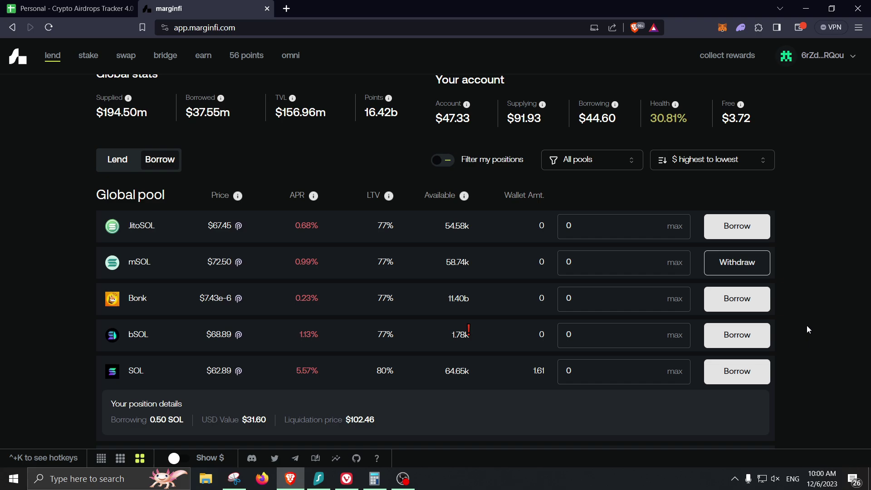
Check the SOL balance in the Phantom wallet and review the Global pool's lending positions
click(744, 32)
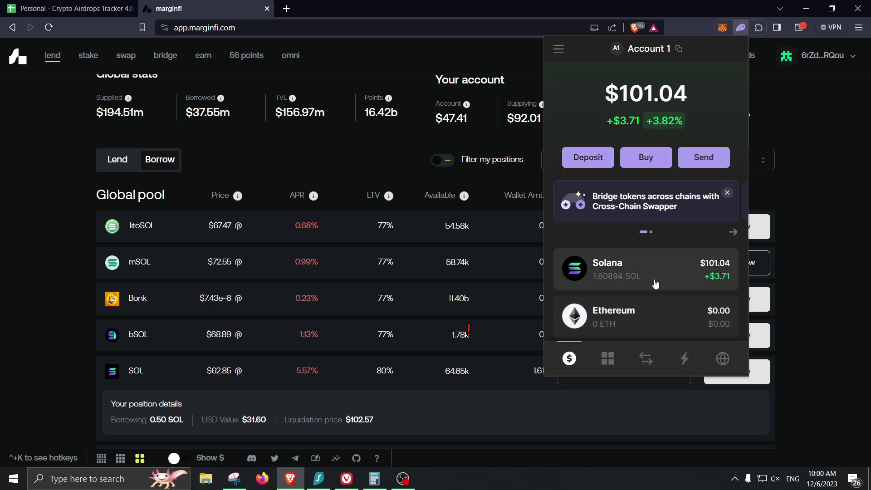
click(128, 162)
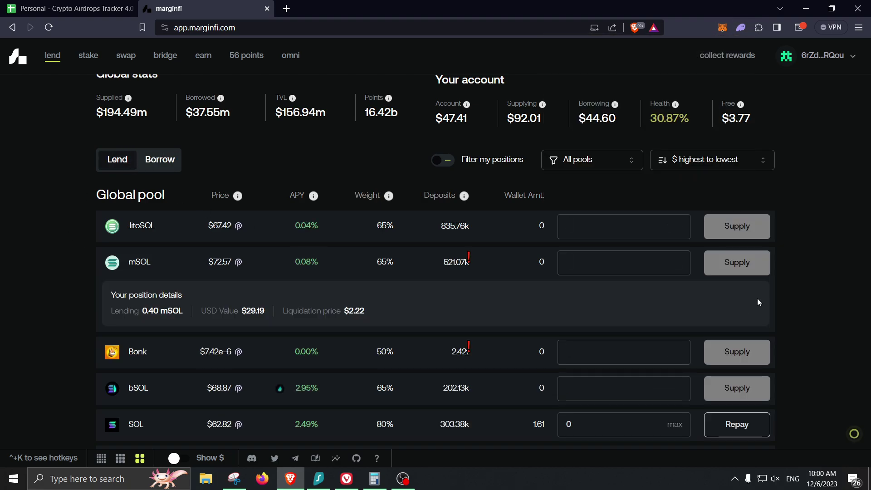
scroll(725, 341, down, 1)
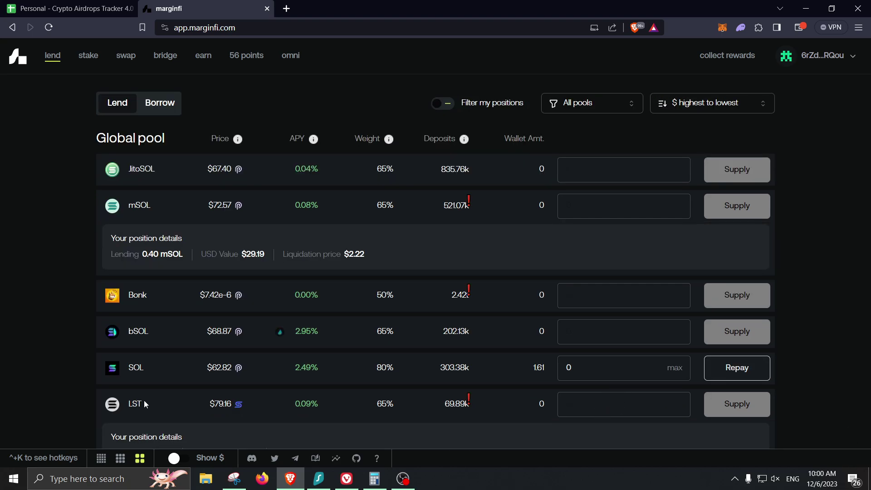
Examine the lending amounts, USD values and liquidation prices of the mSOL and LST positions in the Global pool
scroll(227, 358, down, 1)
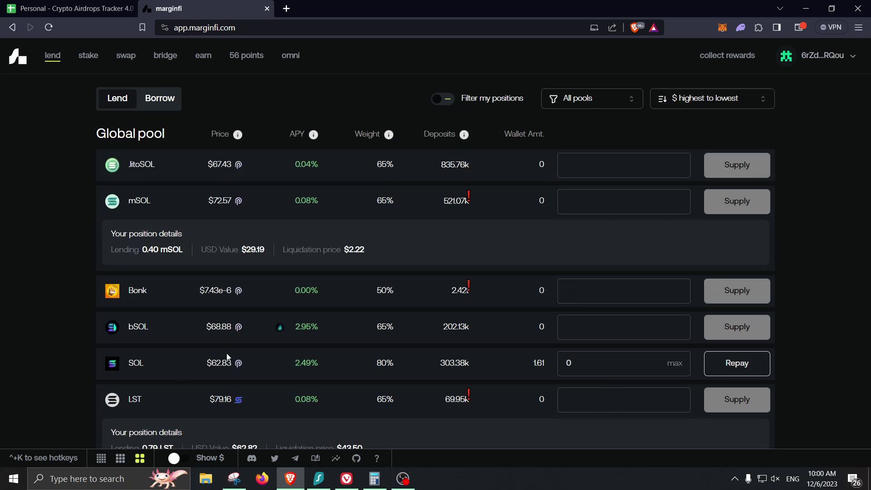
scroll(241, 371, down, 4)
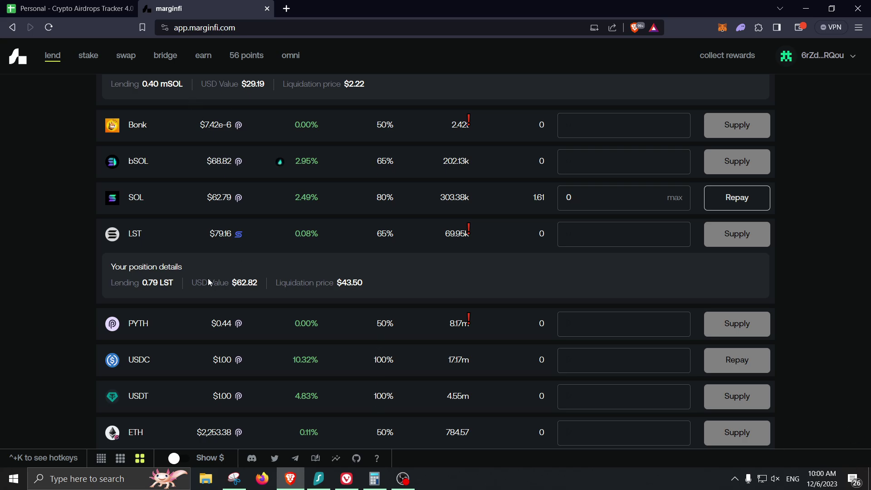
scroll(208, 279, up, 3)
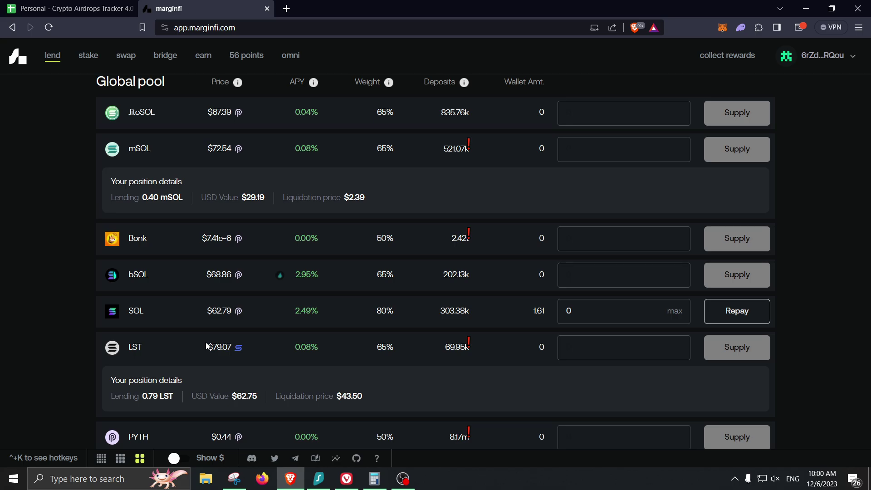
scroll(210, 401, down, 1)
scroll(211, 402, down, 1)
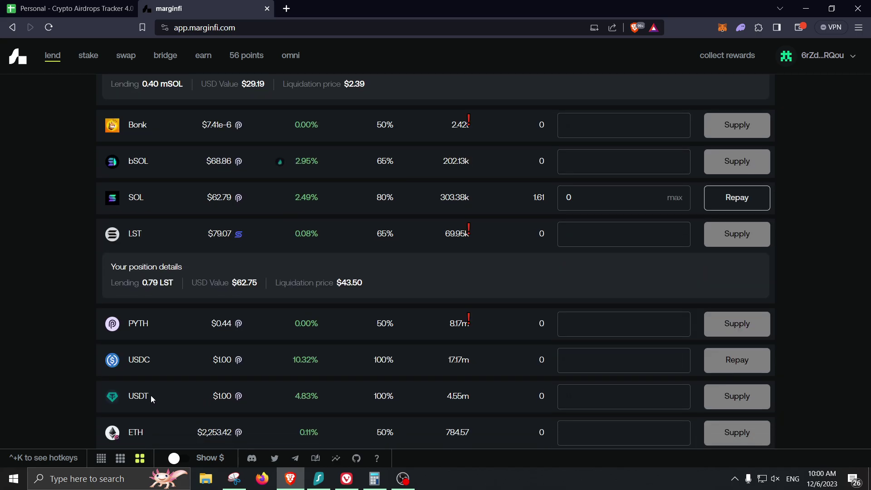
Open the Jupiter swap page and set the pair to swap from SOL to USDT
click(131, 59)
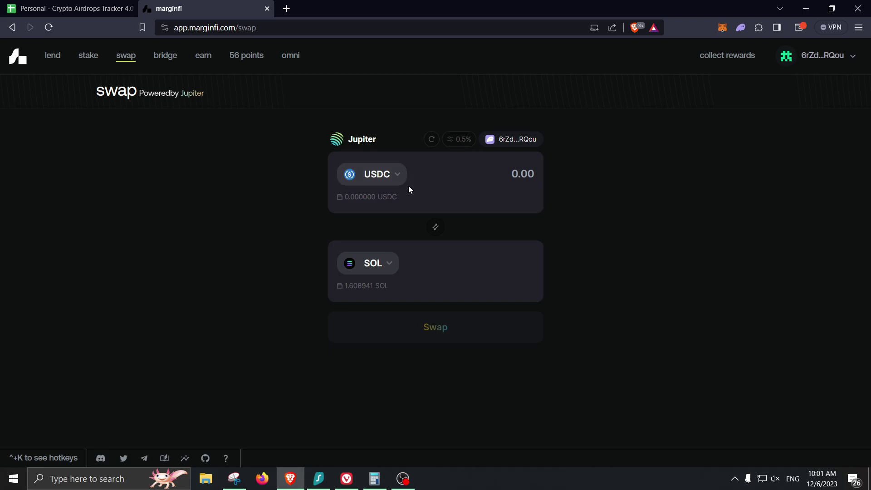
click(436, 229)
click(396, 270)
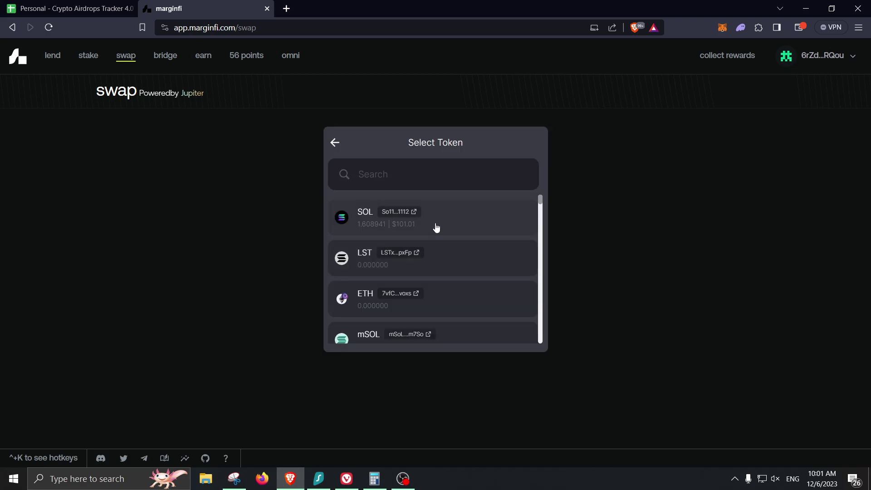
scroll(443, 273, down, 3)
scroll(445, 284, down, 1)
click(468, 259)
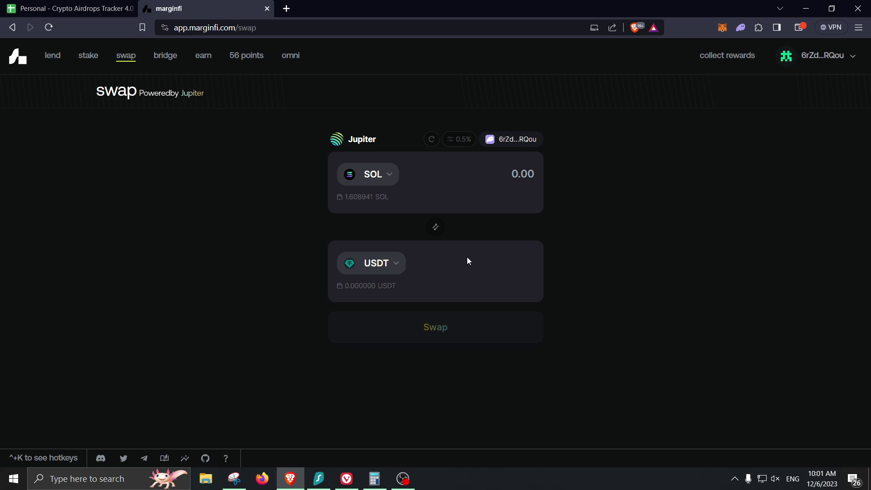
Swap 1 SOL for USDT and approve the transaction in the Phantom wallet
click(526, 174)
text(1)
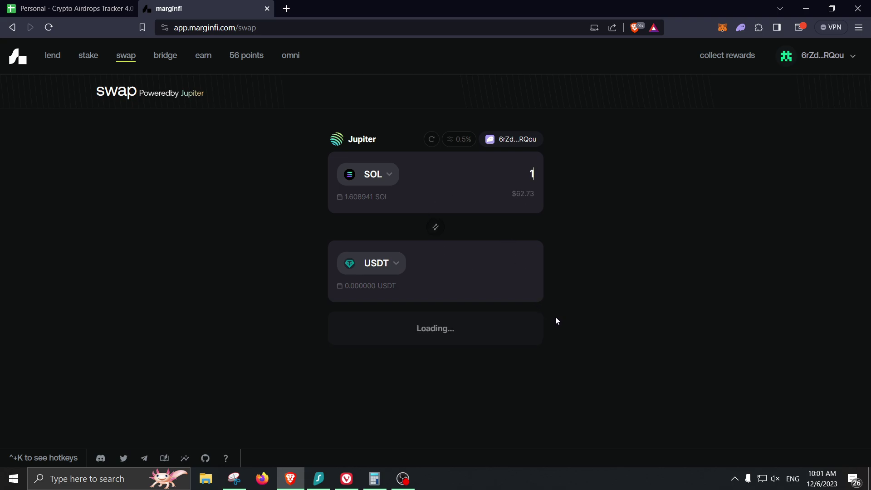
click(429, 350)
click(429, 310)
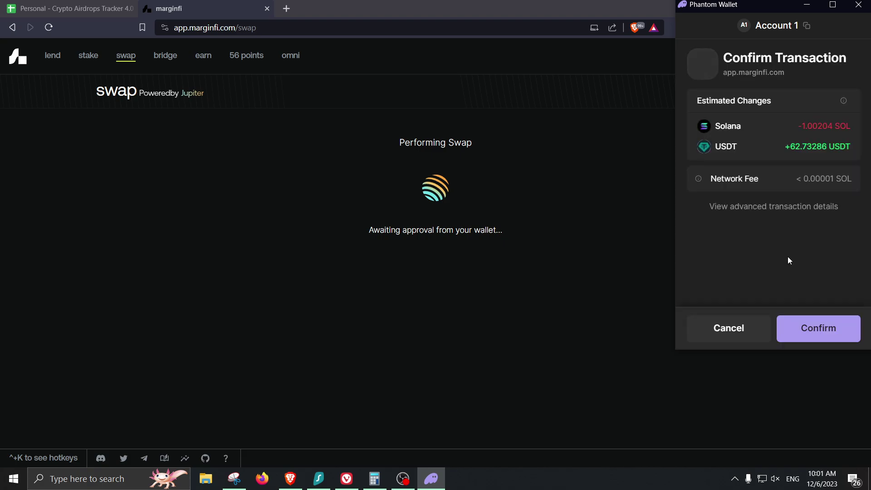
click(815, 335)
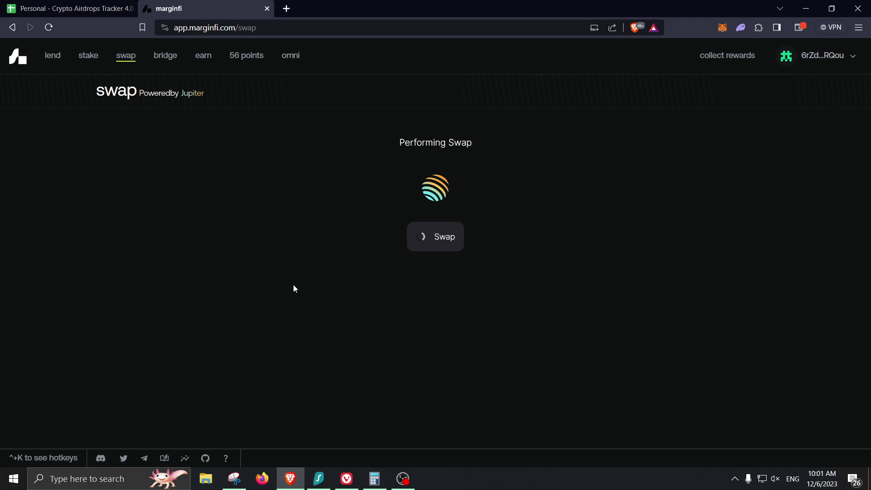
Supply the maximum 62.760655 USDT to the Global pool, approve the deposit in Phantom and review the Lending and Borrowing positions
click(56, 58)
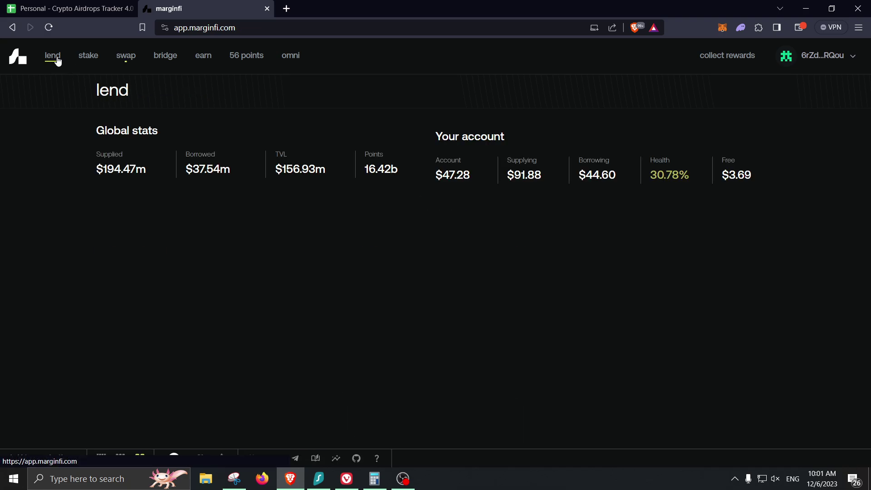
scroll(778, 219, down, 5)
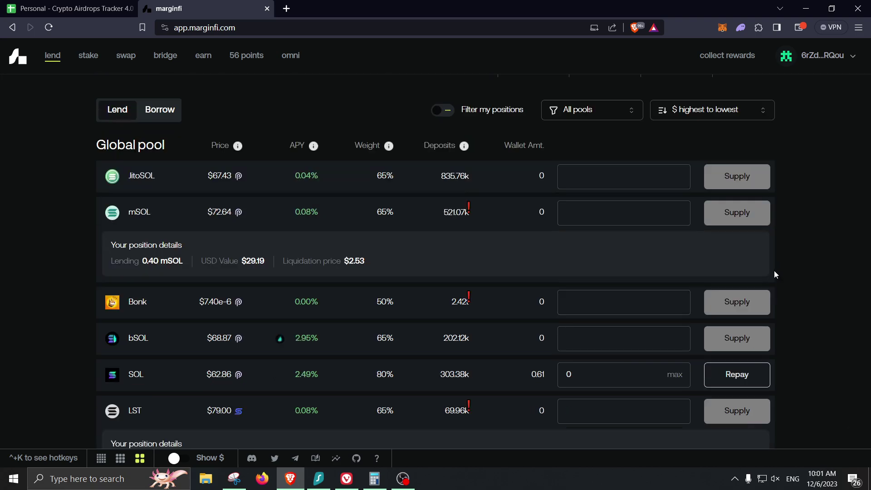
scroll(738, 346, down, 1)
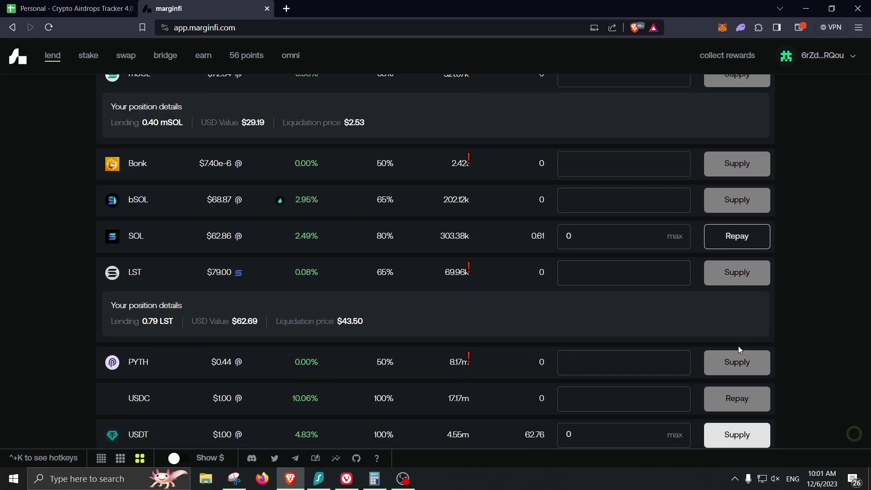
scroll(703, 317, down, 3)
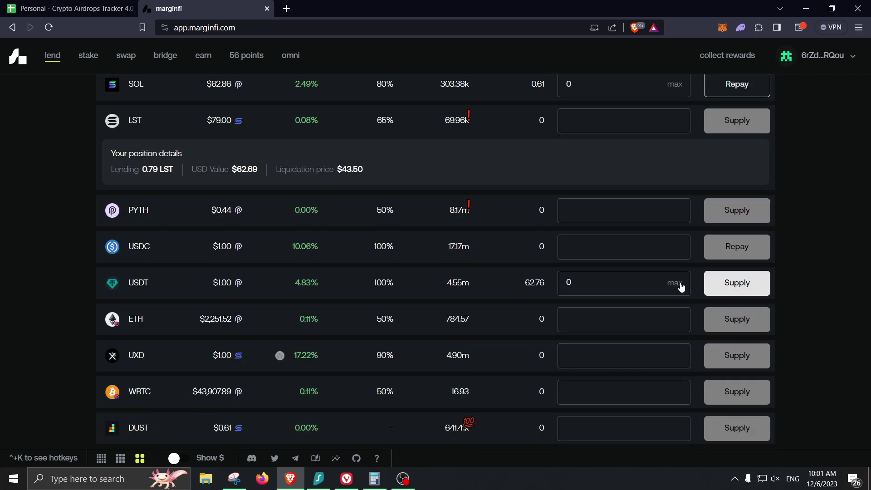
click(676, 283)
click(723, 287)
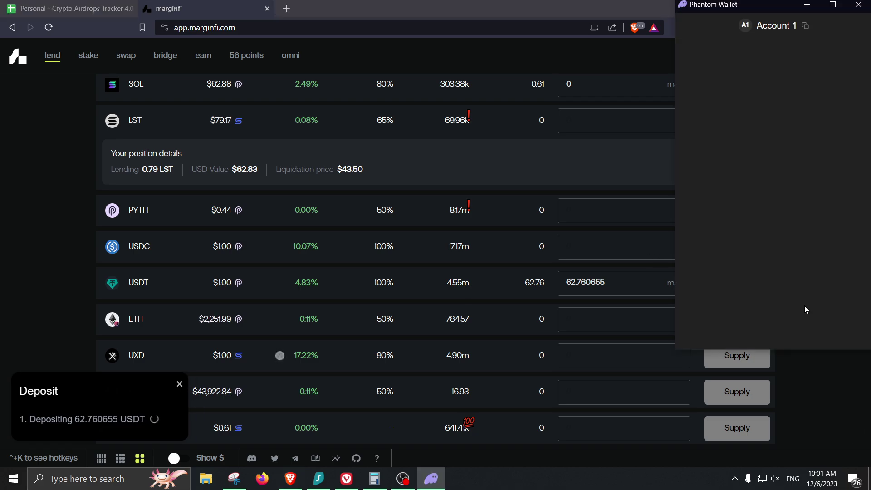
click(810, 330)
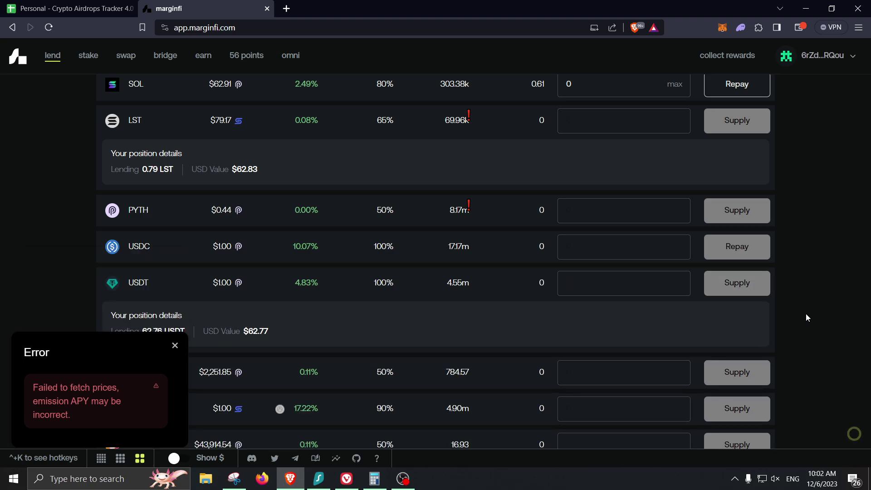
scroll(806, 309, down, 1)
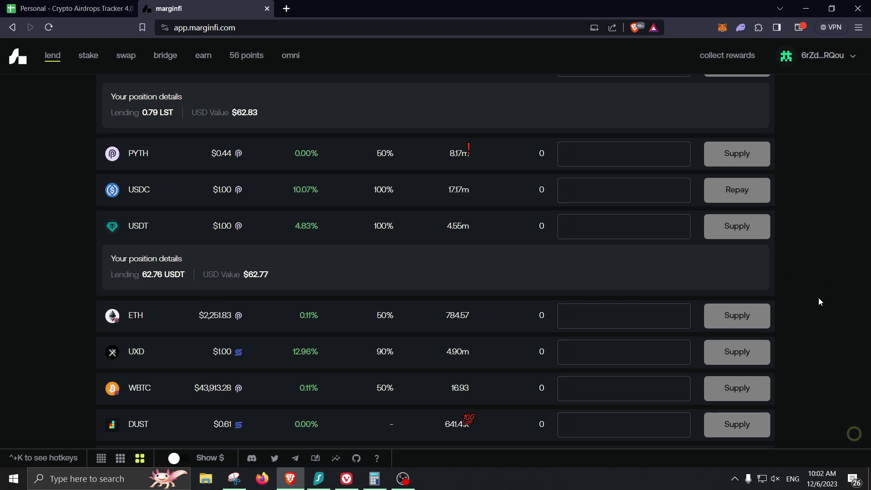
scroll(818, 302, down, 15)
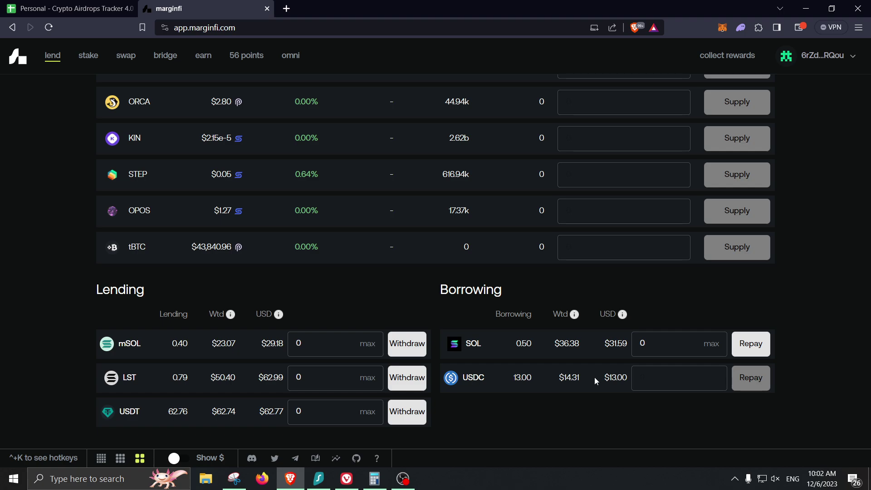
Return to the Jupiter swap page and set the pair to swap from SOL to USDC
click(127, 56)
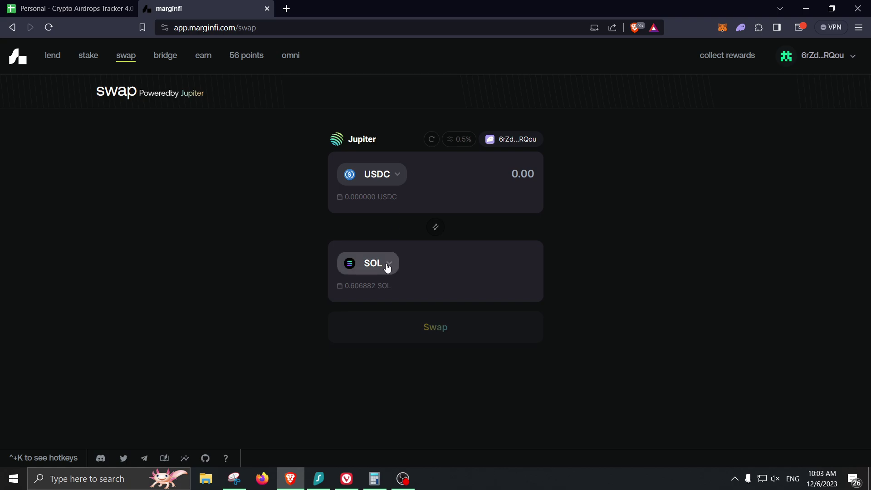
click(437, 231)
click(436, 231)
text(13)
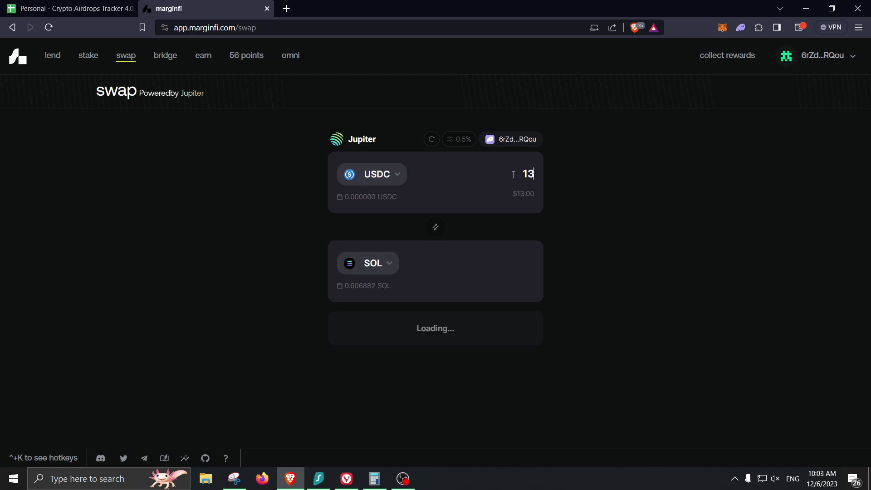
click(437, 230)
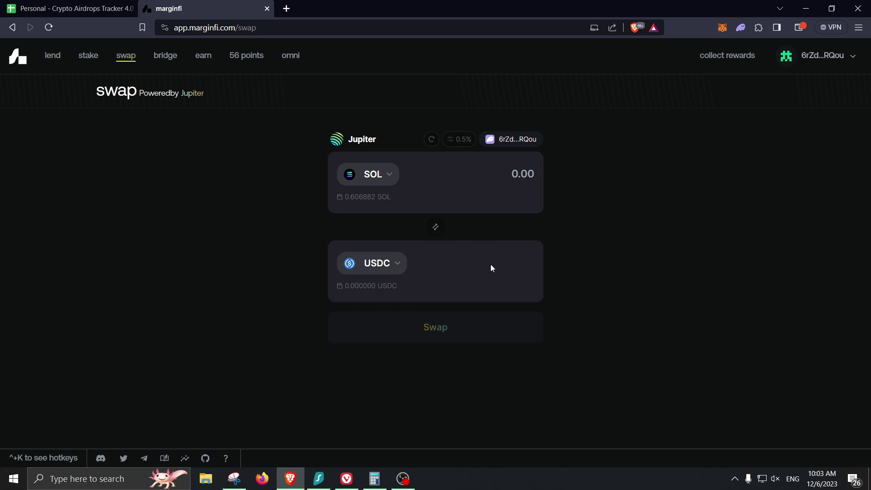
Swap 0.21 SOL for USDC and approve the transaction in the Phantom wallet
click(522, 174)
text(0.2)
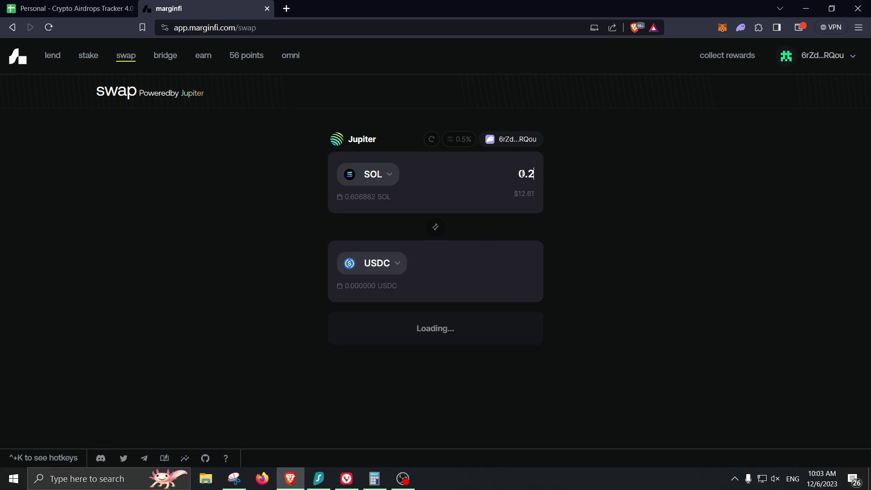
text(5)
key(BackSpace)
text(4)
key(BackSpace)
text(3)
key(BackSpace)
text(2)
key(BackSpace)
text(1)
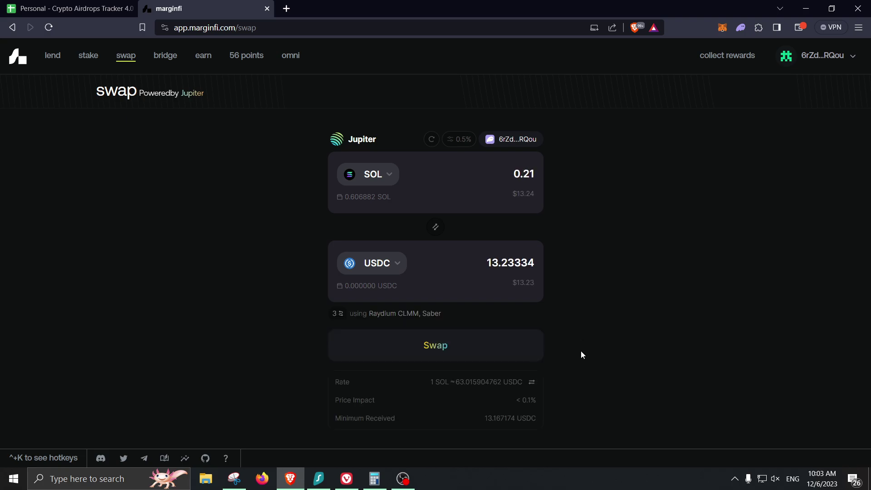
click(471, 359)
click(461, 304)
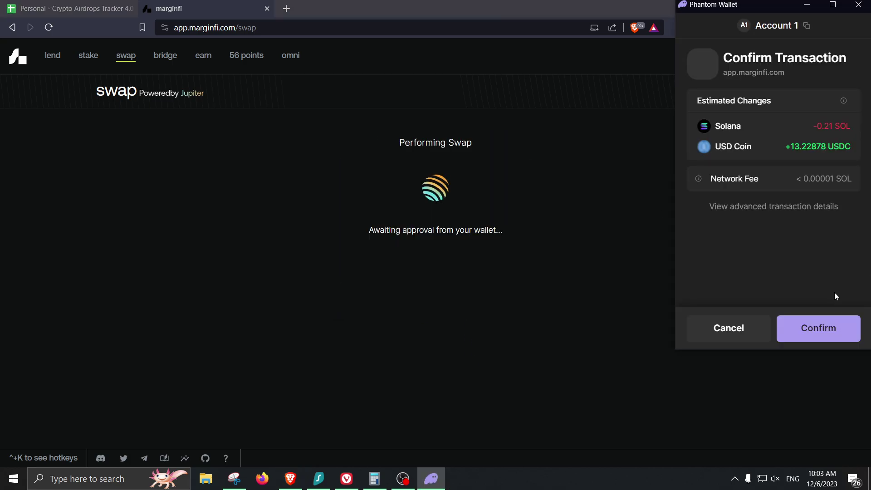
click(829, 329)
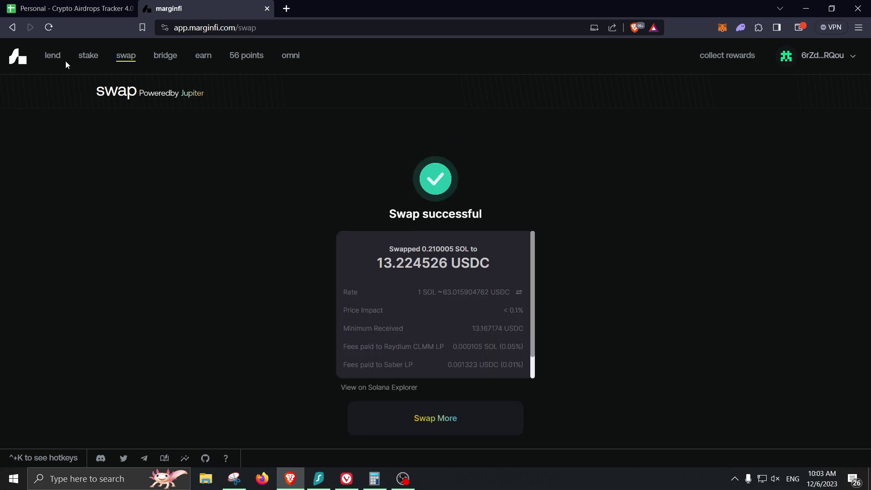
Repay the maximum 13.004898 USDC on the USDC loan in the Borrowing list and approve the transaction in Phantom
click(54, 59)
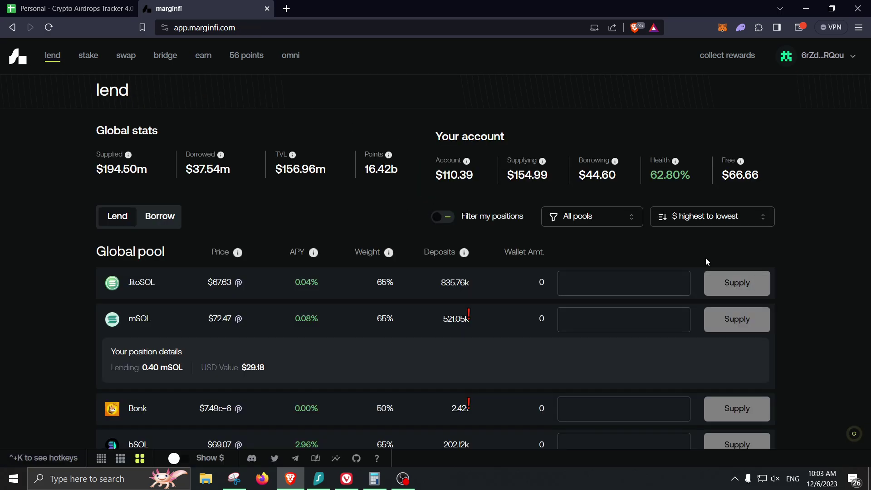
scroll(736, 320, down, 20)
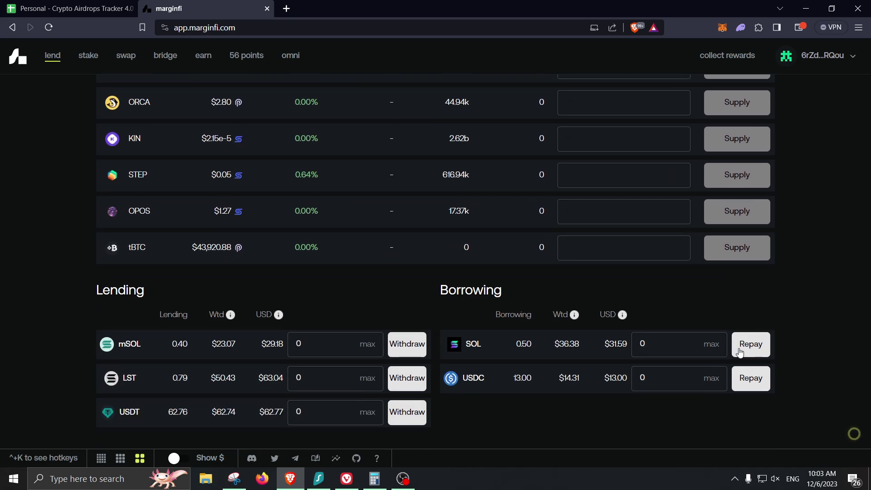
click(711, 383)
click(749, 384)
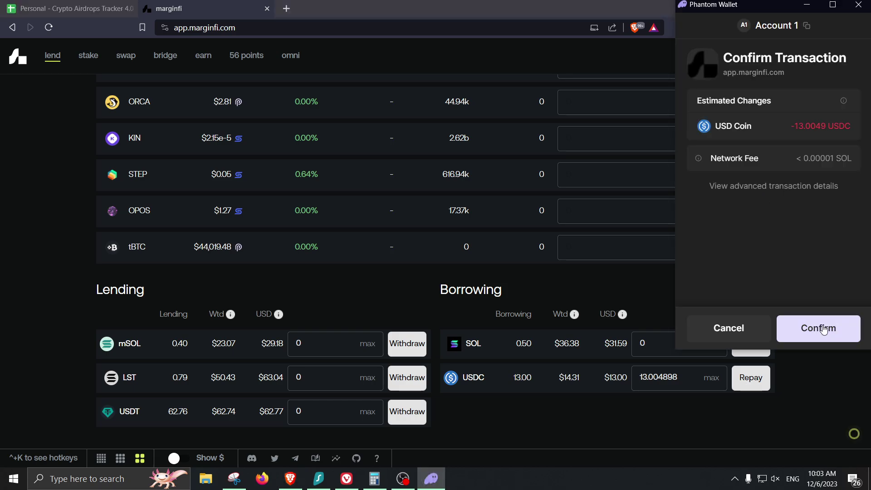
click(819, 329)
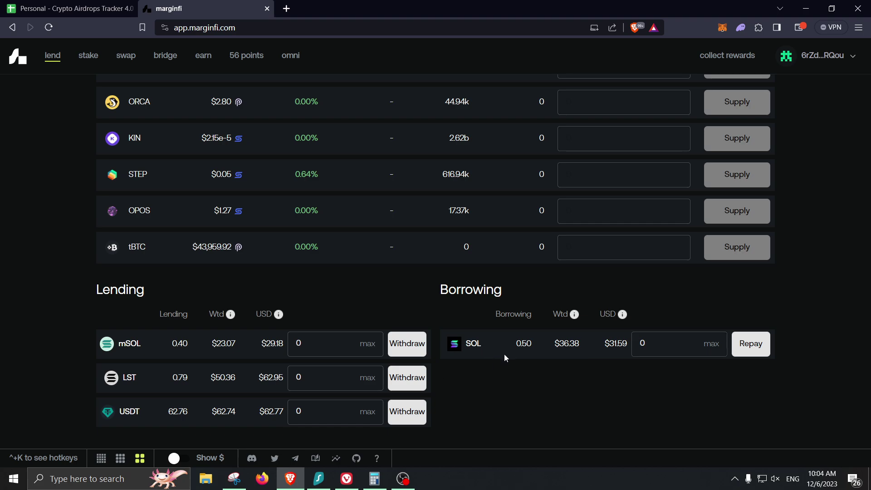
Fill in the maximum withdrawal amounts for the mSOL, LST and USDT lending positions without submitting them
click(369, 346)
click(369, 378)
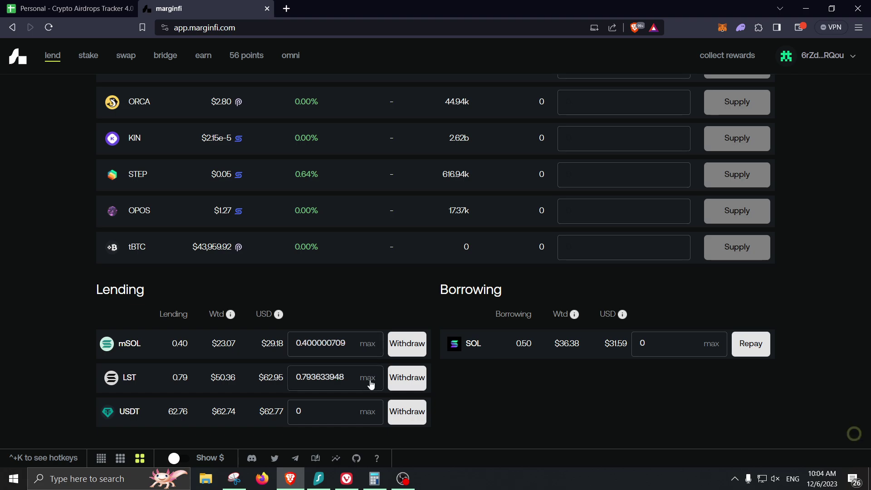
click(367, 413)
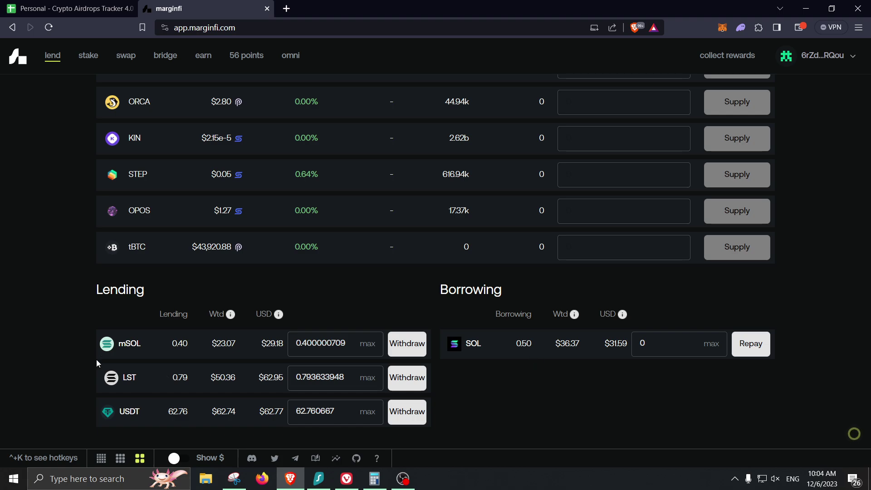
Examine the account's total, lending, borrowing and referral points and the global rank, and dismiss the Brave notification
click(248, 56)
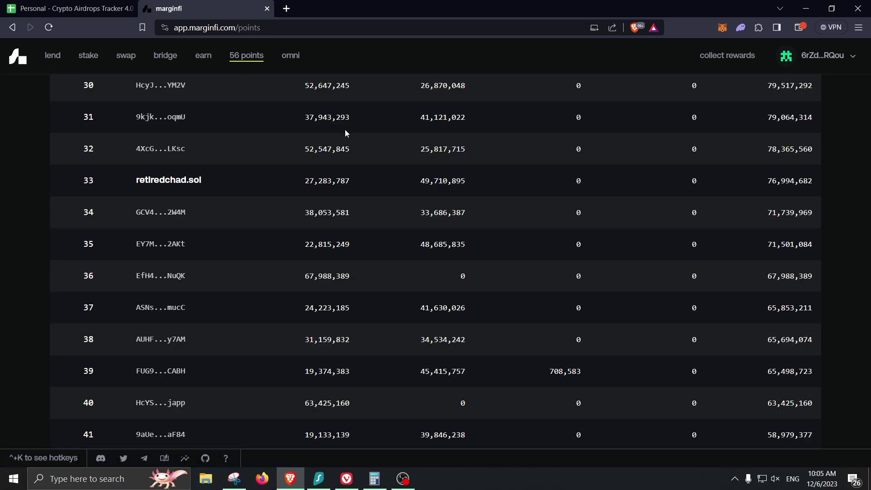
scroll(420, 202, up, 15)
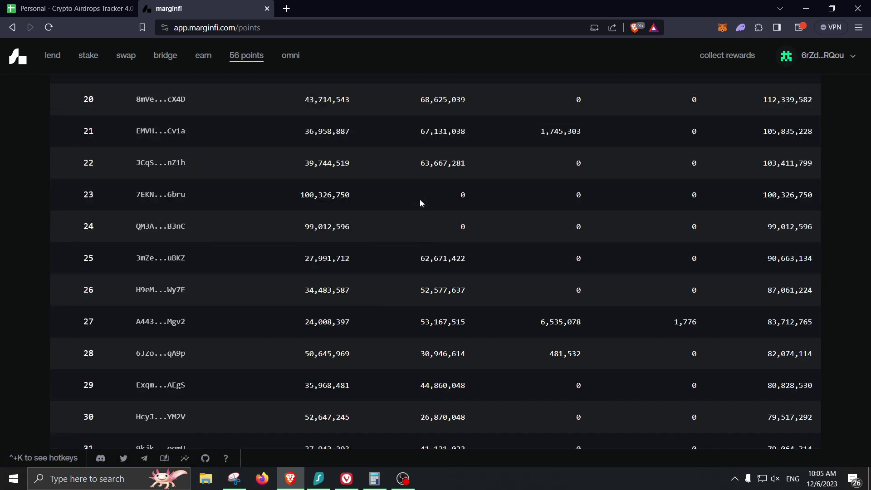
scroll(422, 204, up, 4)
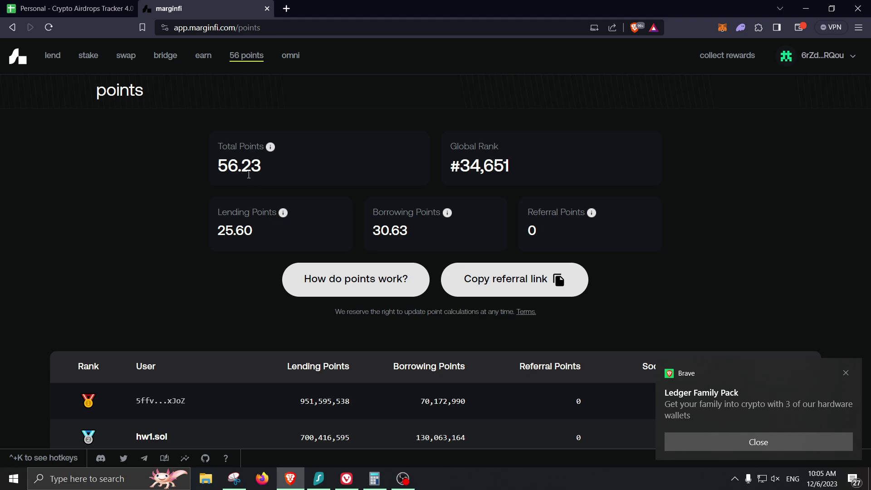
click(846, 372)
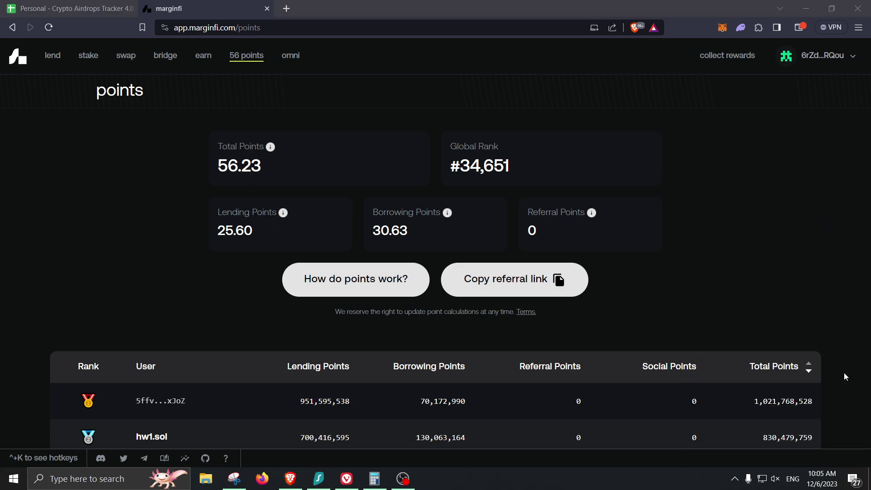
Check the deposit lock-up period on the earn page and view the Mayan bridge page
click(202, 56)
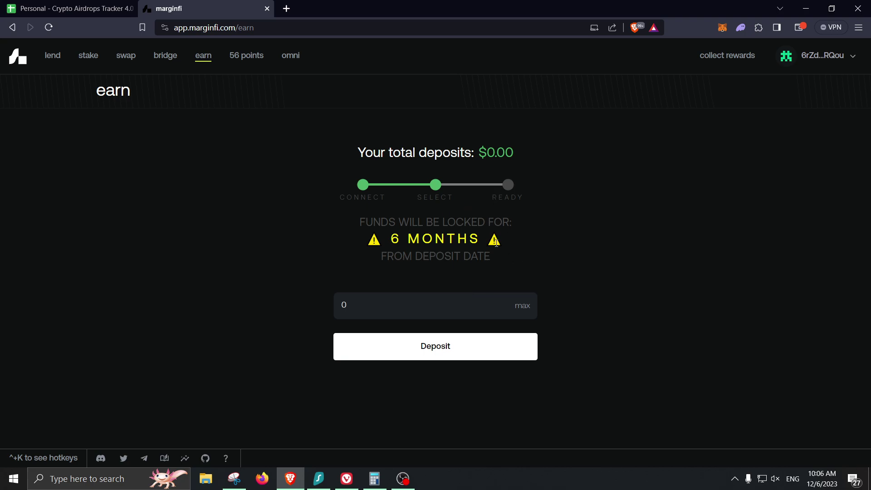
drag(484, 243, 390, 242)
click(280, 268)
click(167, 55)
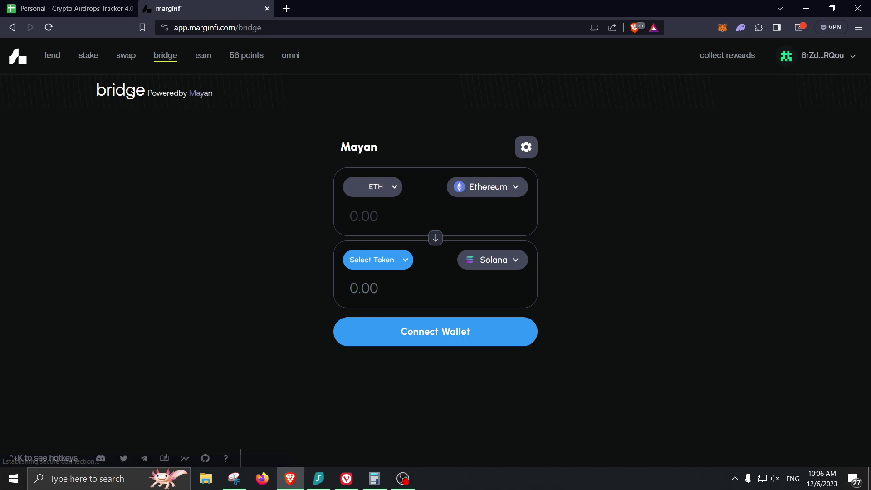
Review the account's lending and borrowing positions in the global pool lists
click(57, 59)
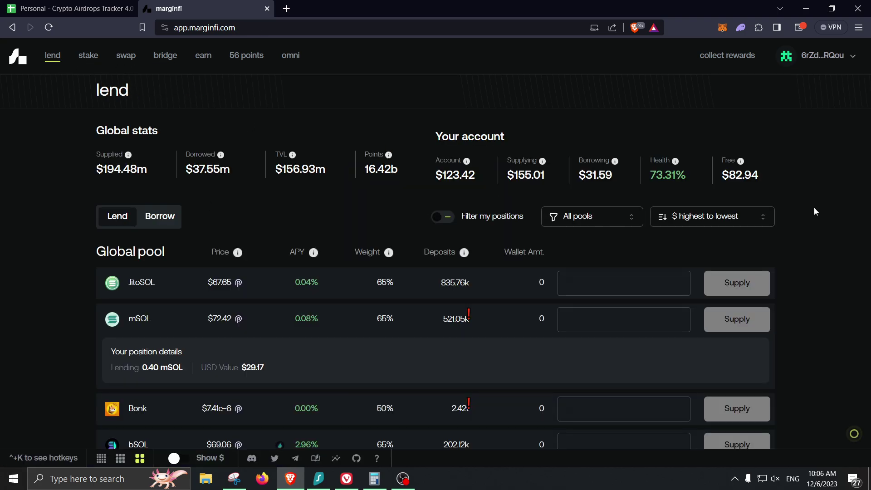
scroll(301, 199, down, 1)
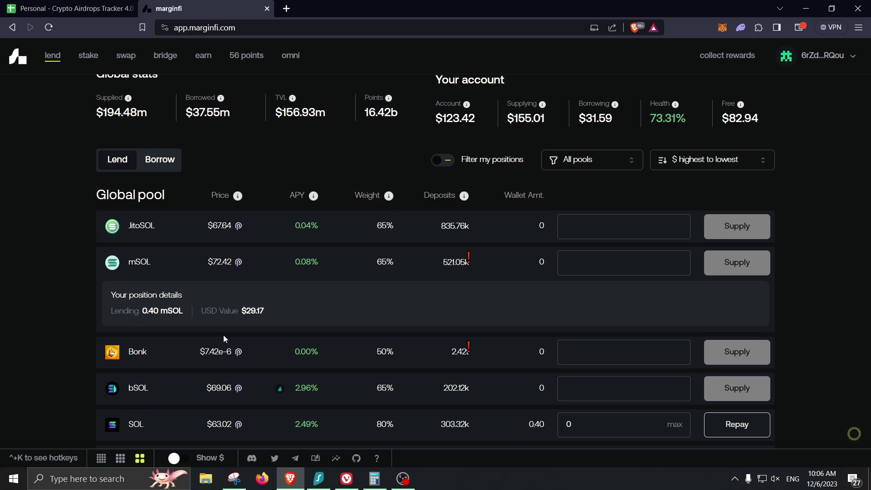
scroll(224, 335, down, 1)
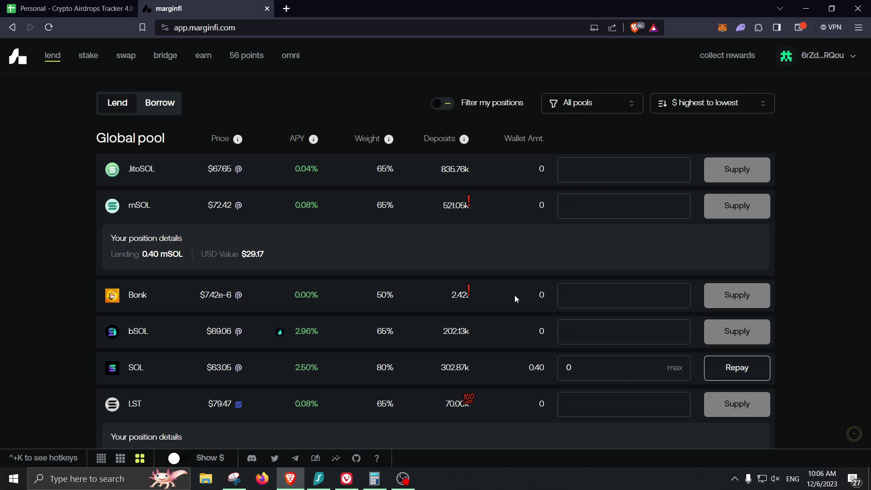
click(172, 114)
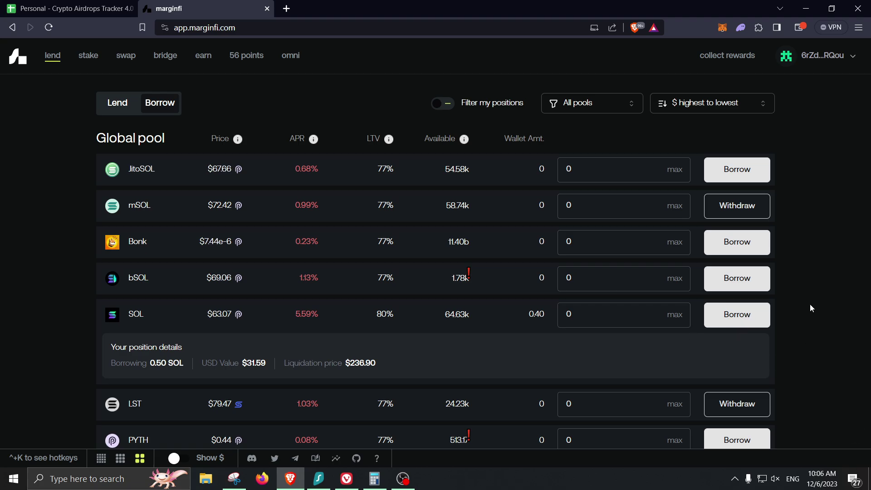
scroll(810, 304, up, 3)
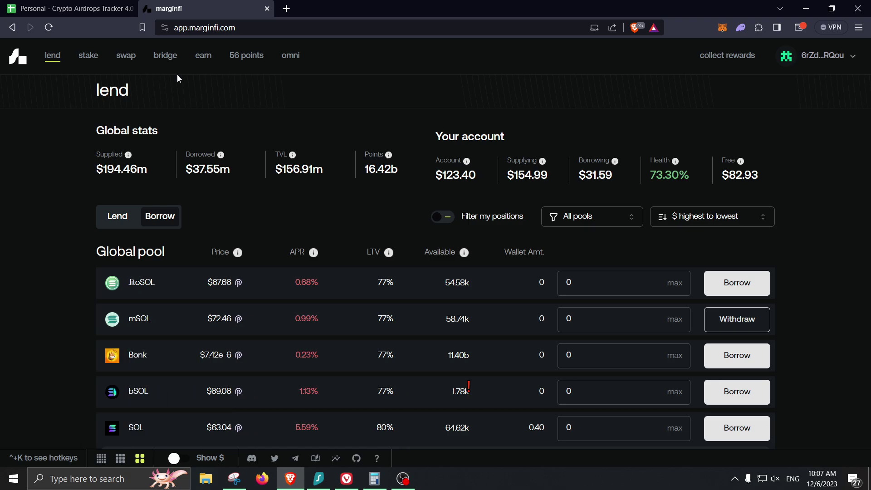
View the LST staking page and set the Jupiter swap to exchange LST for SOL
click(86, 58)
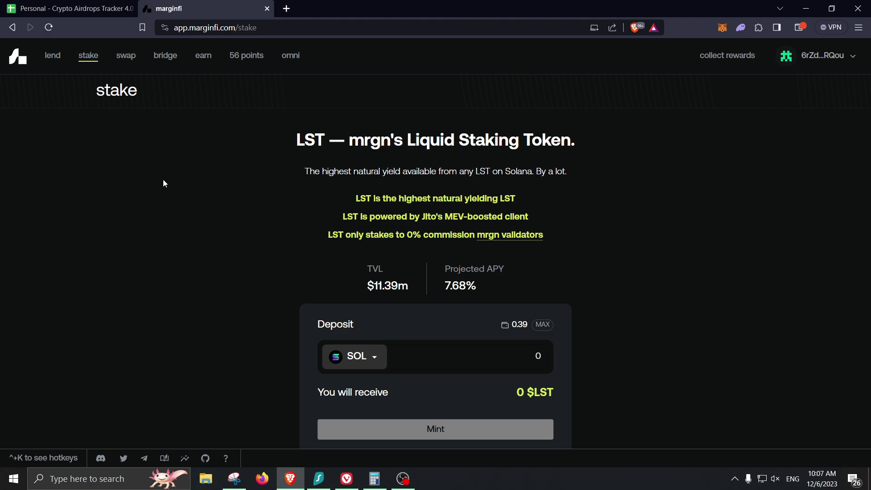
click(126, 56)
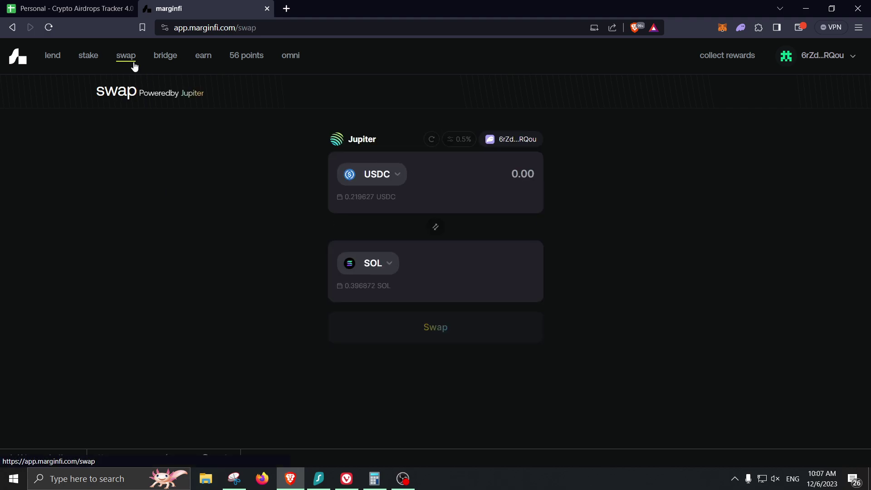
click(380, 181)
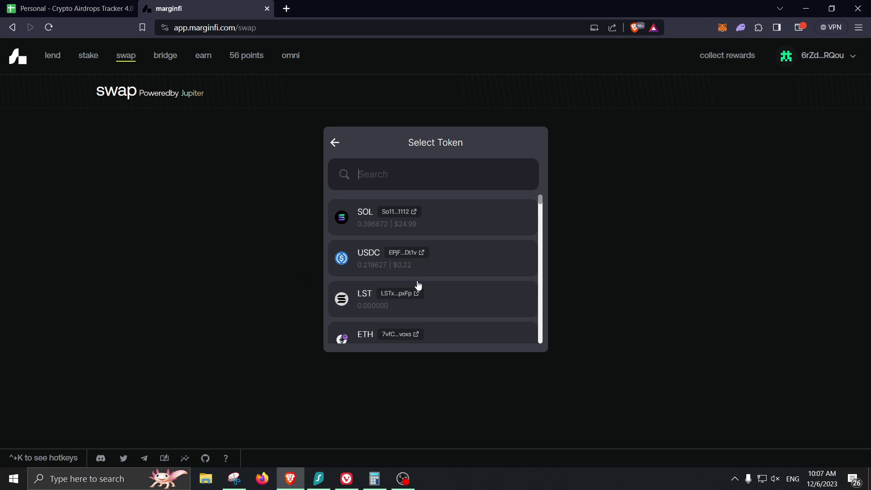
click(496, 300)
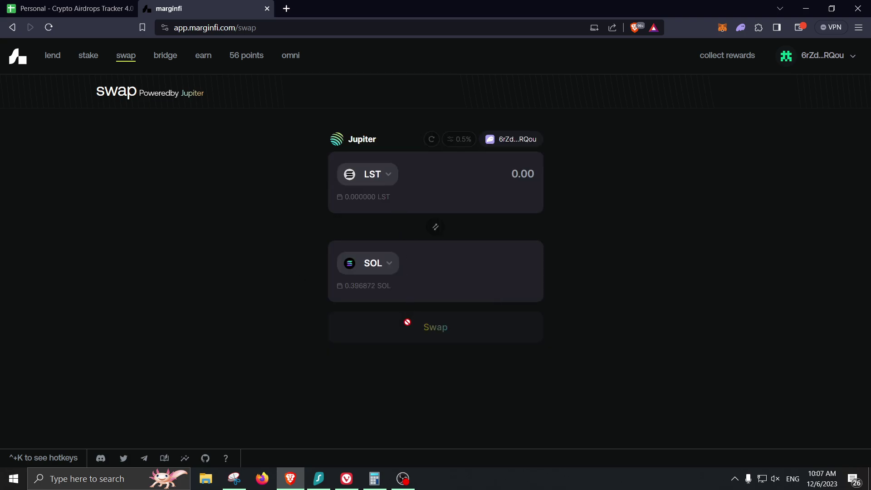